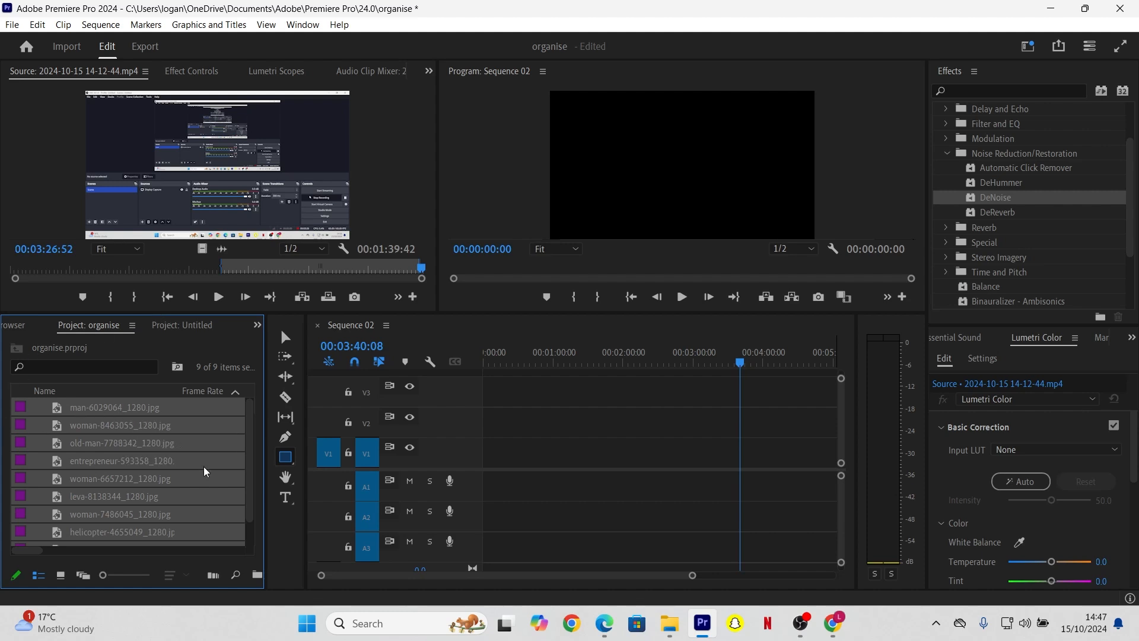
Step: Switch the Project panel to icon view so the clips show as thumbnails
{"action": "mouse_move", "coordinate": [247, 464]}
{"action": "left_mouse_down"}
{"action": "mouse_move", "coordinate": [252, 495]}
{"action": "mouse_move", "coordinate": [244, 457]}
{"action": "left_mouse_up"}
{"action": "scroll", "coordinate": [240, 425], "scroll_direction": "right", "scroll_amount": 1}
{"action": "left_click", "coordinate": [67, 576]}
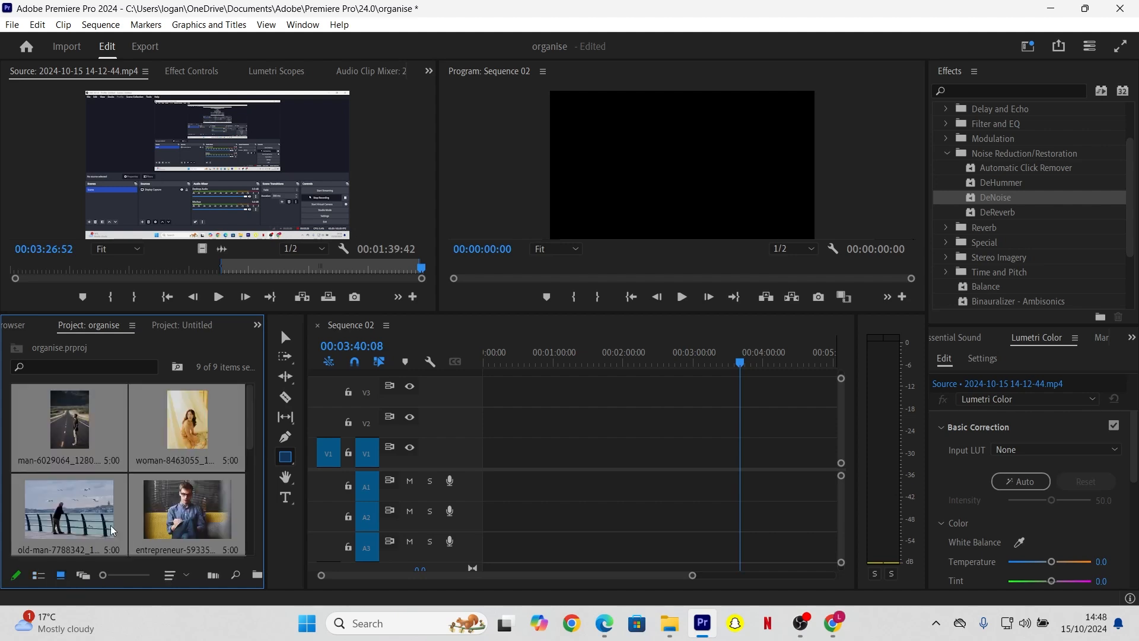
Step: Rename the man-on-the-road clip to 'man in road'
{"action": "mouse_move", "coordinate": [252, 424]}
{"action": "left_mouse_down"}
{"action": "mouse_move", "coordinate": [247, 530]}
{"action": "mouse_move", "coordinate": [230, 461]}
{"action": "mouse_move", "coordinate": [240, 409]}
{"action": "left_mouse_up"}
{"action": "double_click", "coordinate": [60, 460]}
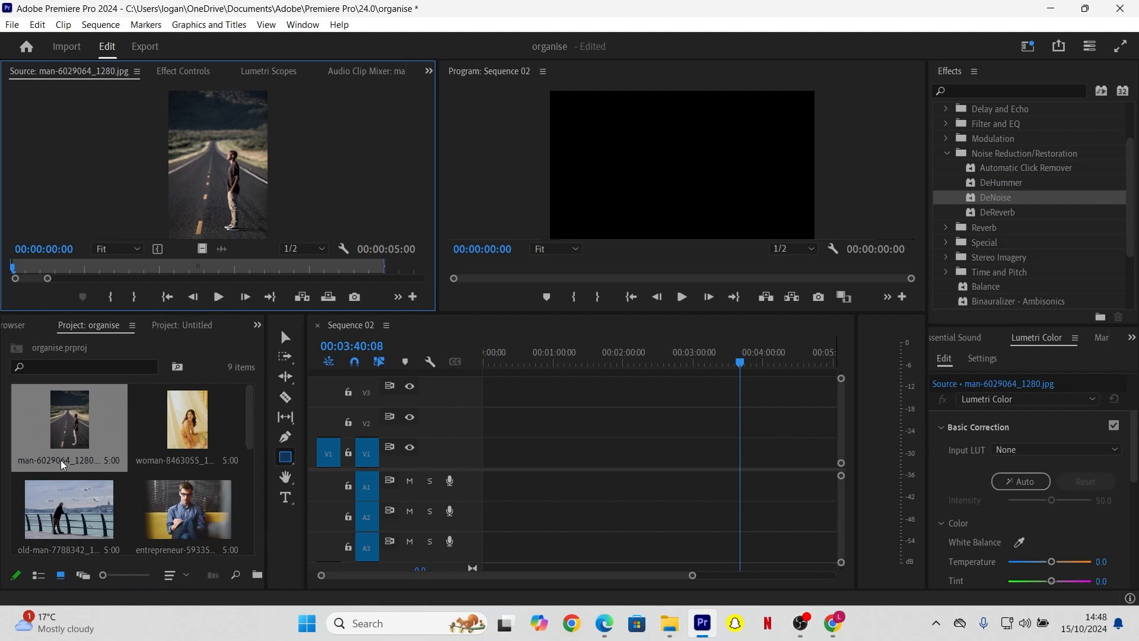
{"action": "left_click", "coordinate": [61, 460]}
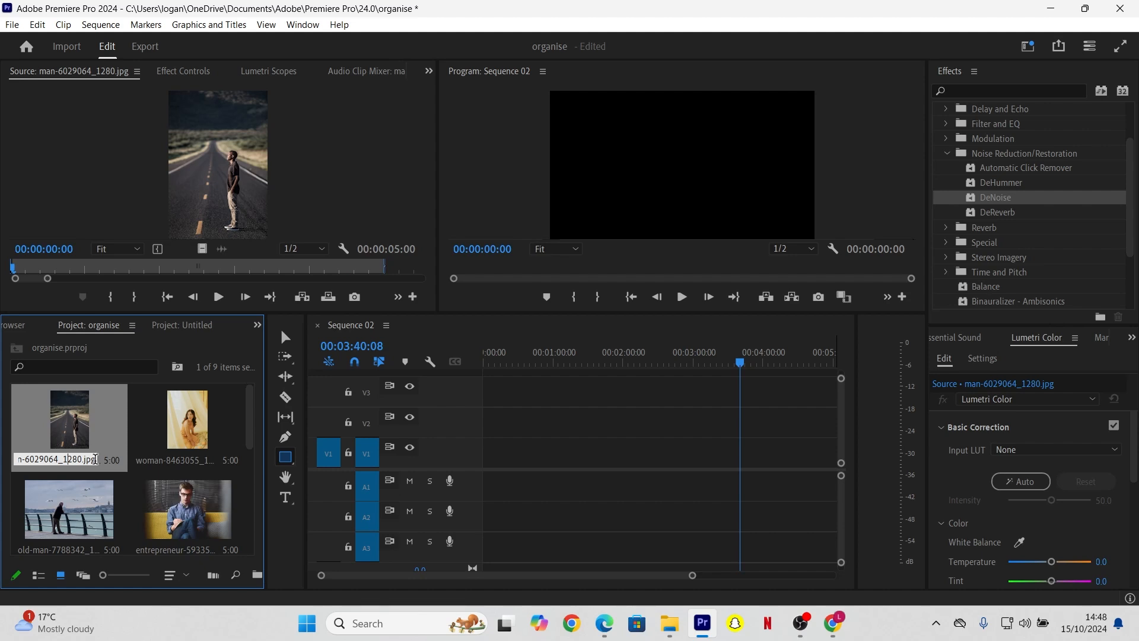
{"action": "key", "text": "BackSpace"}
{"action": "key", "text": "BackSpace"}
{"action": "key", "text": "BackSpace"}
{"action": "key", "text": "BackSpace"}
{"action": "key", "text": "BackSpace"}
{"action": "key", "text": "BackSpace"}
{"action": "key", "text": "BackSpace"}
{"action": "key", "text": "BackSpace"}
{"action": "key", "text": "BackSpace"}
{"action": "key", "text": "BackSpace"}
{"action": "key", "text": "BackSpace"}
{"action": "key", "text": "BackSpace"}
{"action": "key", "text": "BackSpace"}
{"action": "key", "text": "Delete"}
{"action": "key", "text": "Delete"}
{"action": "key", "text": "Delete"}
{"action": "key", "text": "Delete"}
{"action": "key", "text": "Delete"}
{"action": "key", "text": "Delete"}
{"action": "type", "text": "man in road"}
Step: Rename the woman clip to 'woman in curtain'
{"action": "left_click", "coordinate": [175, 460]}
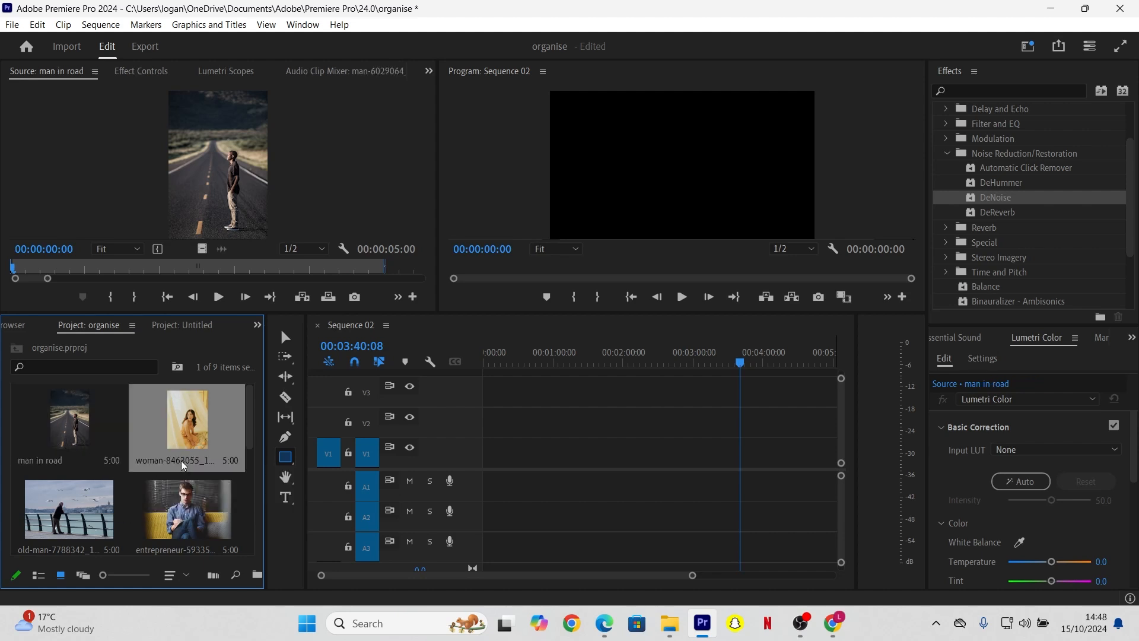
{"action": "left_click", "coordinate": [190, 461]}
{"action": "type", "text": "woman-8463055_1"}
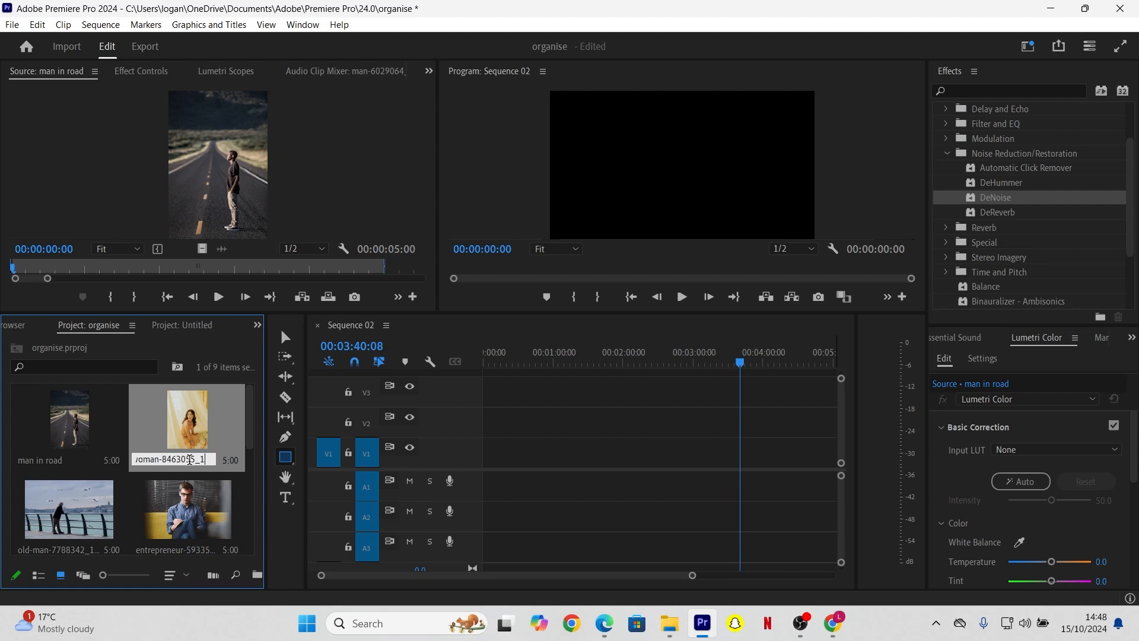
{"action": "key", "text": "BackSpace"}
{"action": "type", "text": "in curtain"}
Step: Rename the old man by the water to 'man on dock' and the seated man to 'man sat on sofa'
{"action": "double_click", "coordinate": [48, 550]}
{"action": "left_click", "coordinate": [48, 550]}
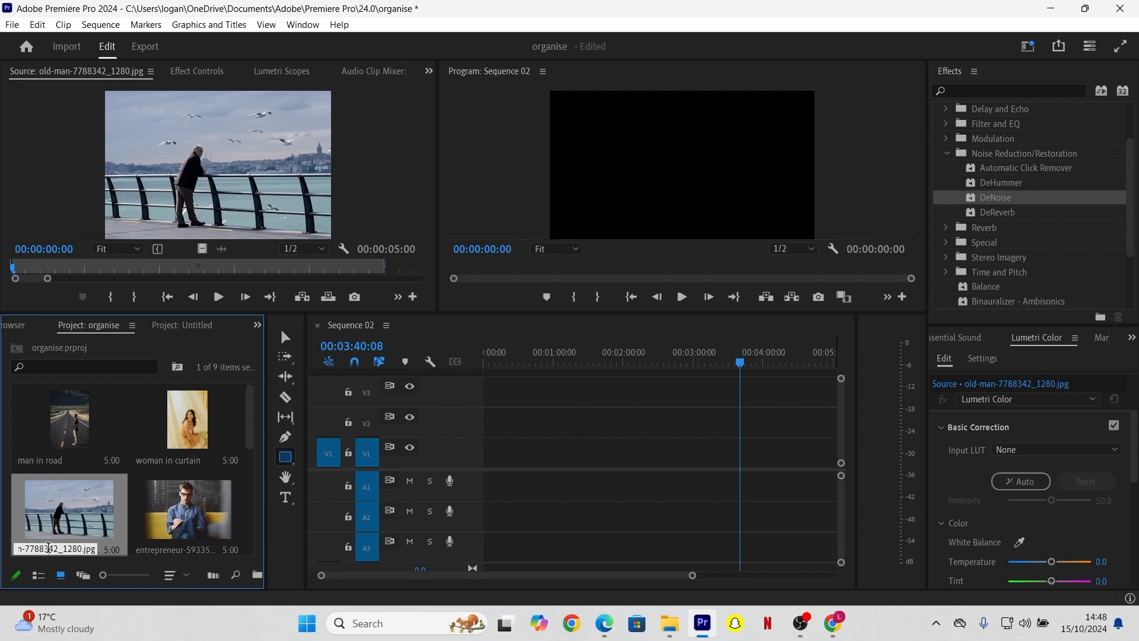
{"action": "key", "text": "BackSpace"}
{"action": "key", "text": "BackSpace"}
{"action": "key", "text": "BackSpace"}
{"action": "key", "text": "BackSpace"}
{"action": "key", "text": "BackSpace"}
{"action": "key", "text": "BackSpace"}
{"action": "key", "text": "BackSpace"}
{"action": "key", "text": "BackSpace"}
{"action": "key", "text": "BackSpace"}
{"action": "key", "text": "BackSpace"}
{"action": "key", "text": "BackSpace"}
{"action": "key", "text": "BackSpace"}
{"action": "key", "text": "BackSpace"}
{"action": "key", "text": "BackSpace"}
{"action": "key", "text": "BackSpace"}
{"action": "key", "text": "BackSpace"}
{"action": "key", "text": "BackSpace"}
{"action": "key", "text": "BackSpace"}
{"action": "key", "text": "BackSpace"}
{"action": "key", "text": "BackSpace"}
{"action": "key", "text": "BackSpace"}
{"action": "key", "text": "BackSpace"}
{"action": "key", "text": "BackSpace"}
{"action": "key", "text": "BackSpace"}
{"action": "type", "text": "man on dock"}
{"action": "left_click", "coordinate": [159, 550]}
{"action": "left_click", "coordinate": [159, 550]}
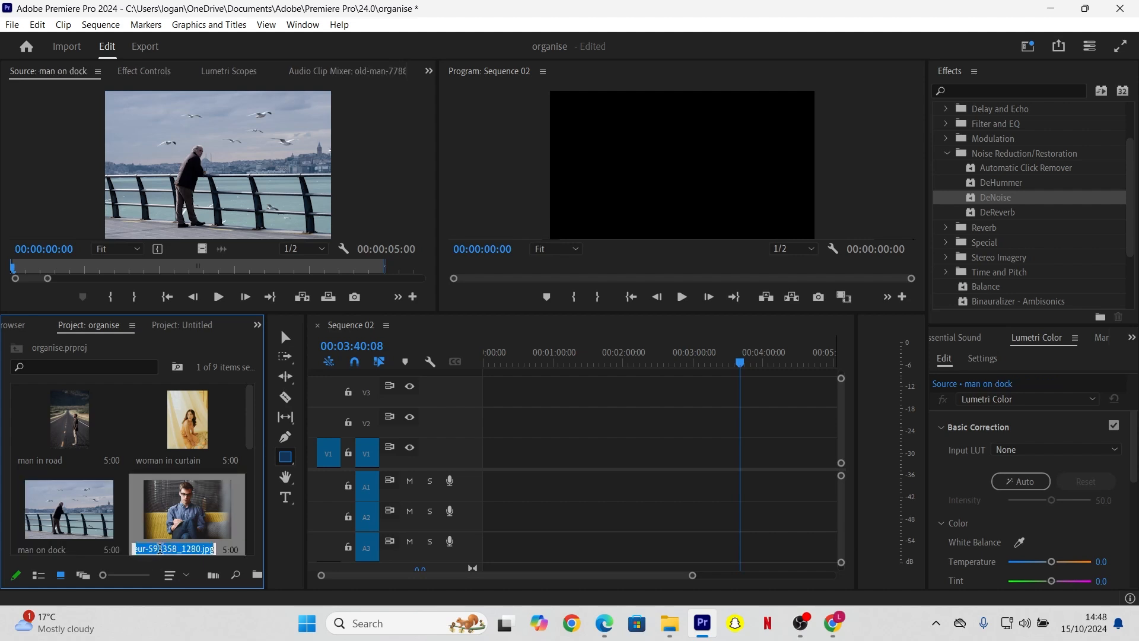
{"action": "key", "text": "BackSpace"}
{"action": "type", "text": "m"}
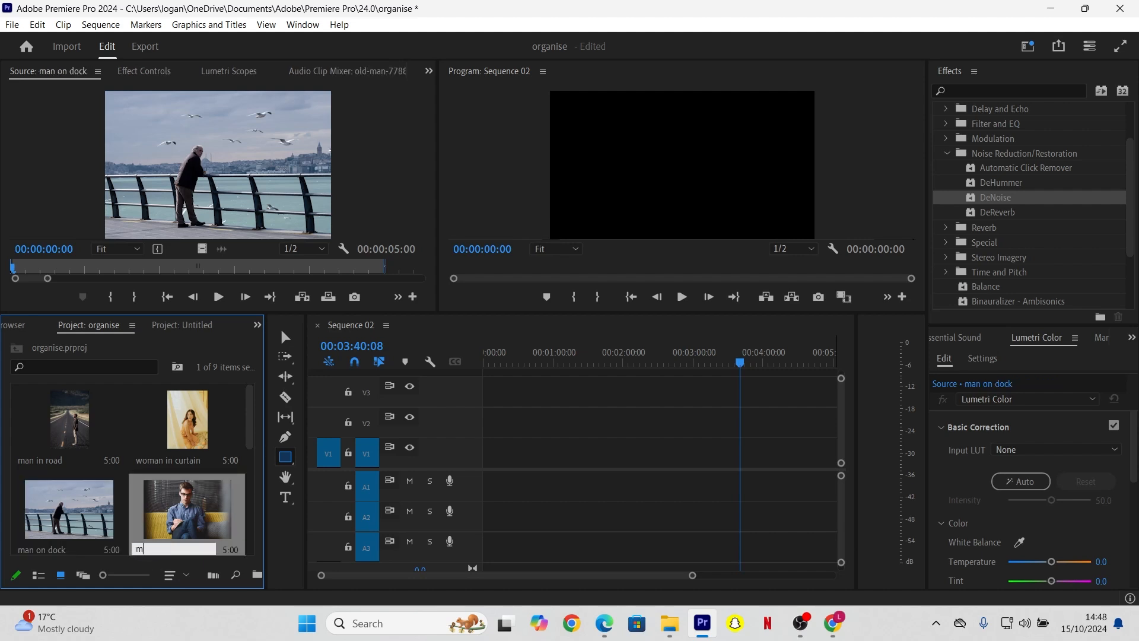
{"action": "type", "text": "an sat on sofa"}
Step: Rename two clips to 'woman looking up' and 'man in big window'
{"action": "left_click_drag", "start_coordinate": [248, 433], "coordinate": [247, 492]}
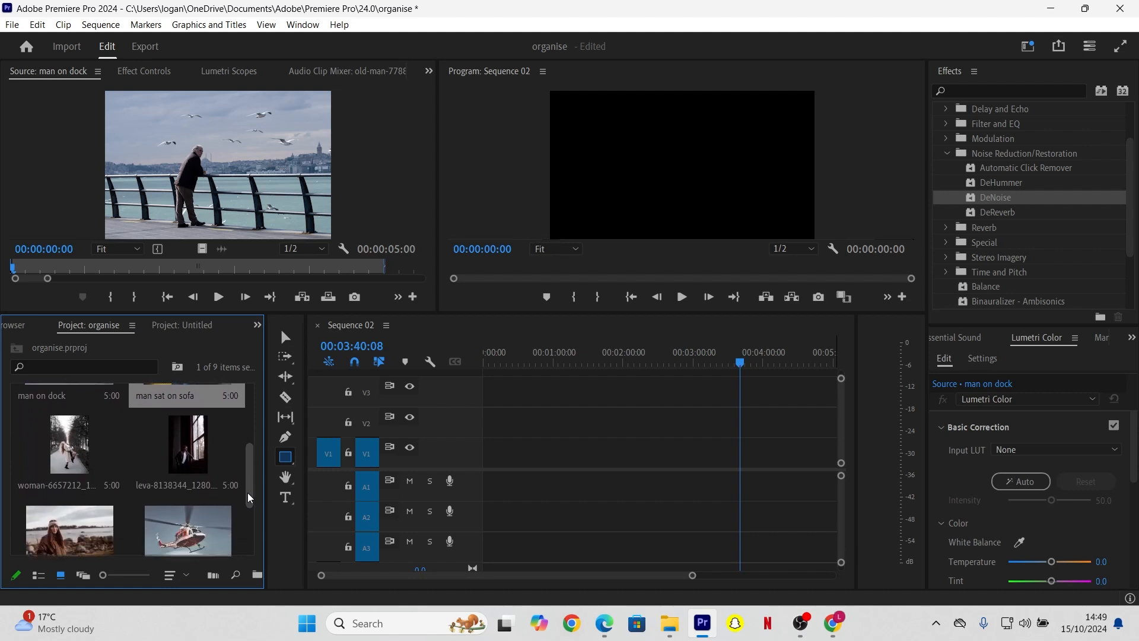
{"action": "left_click", "coordinate": [49, 483]}
{"action": "type", "text": "woman"}
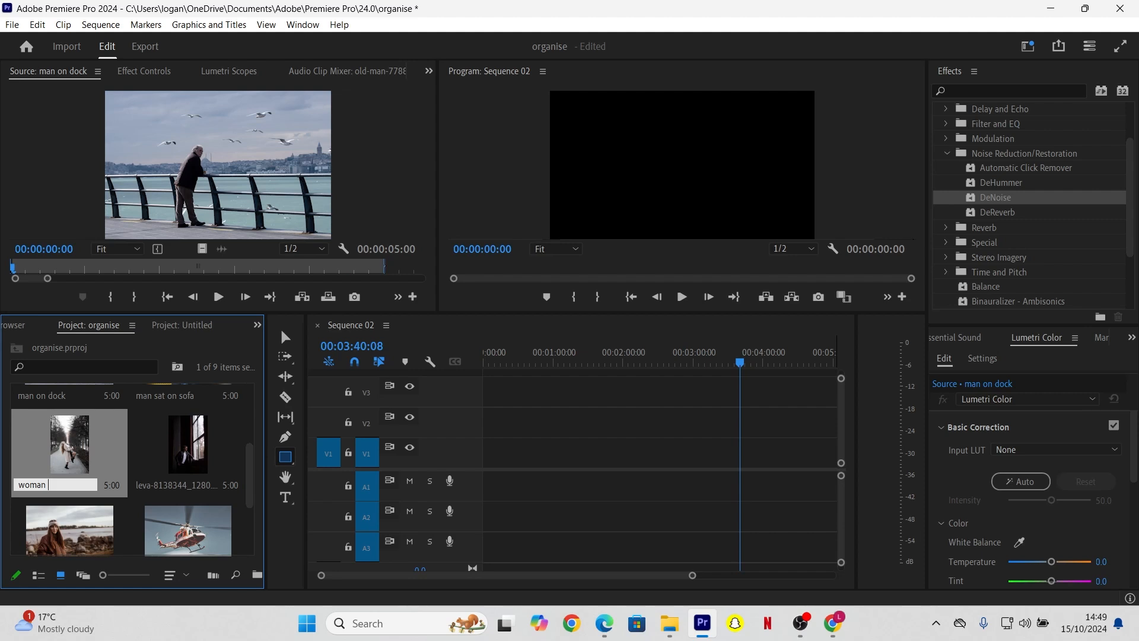
{"action": "type", "text": " looking up"}
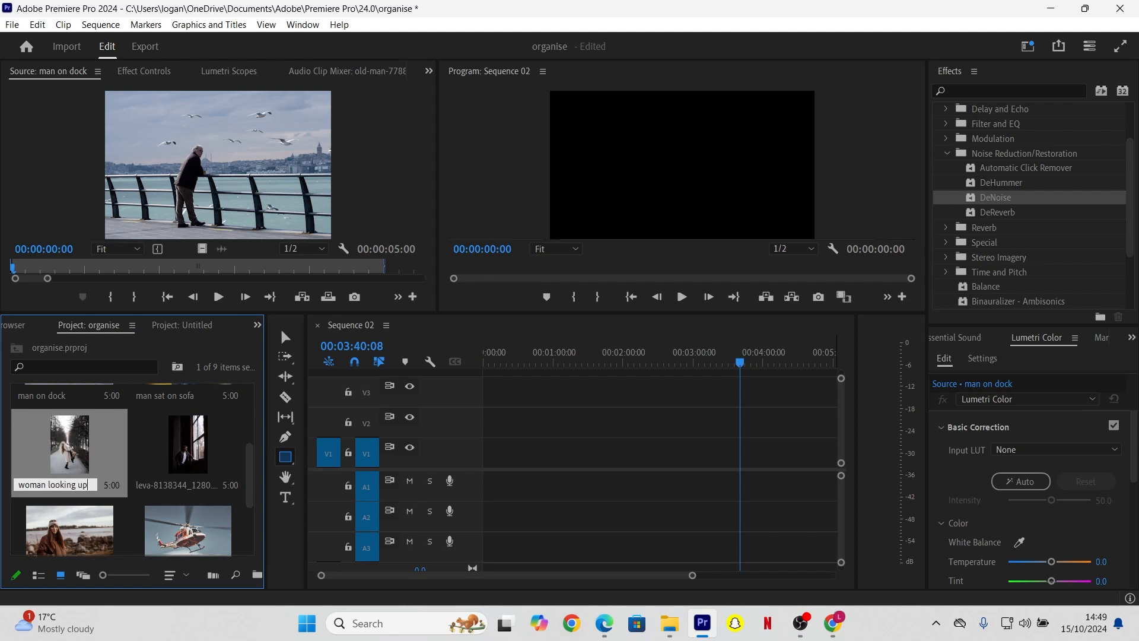
{"action": "left_click", "coordinate": [167, 485]}
{"action": "key", "text": "BackSpace"}
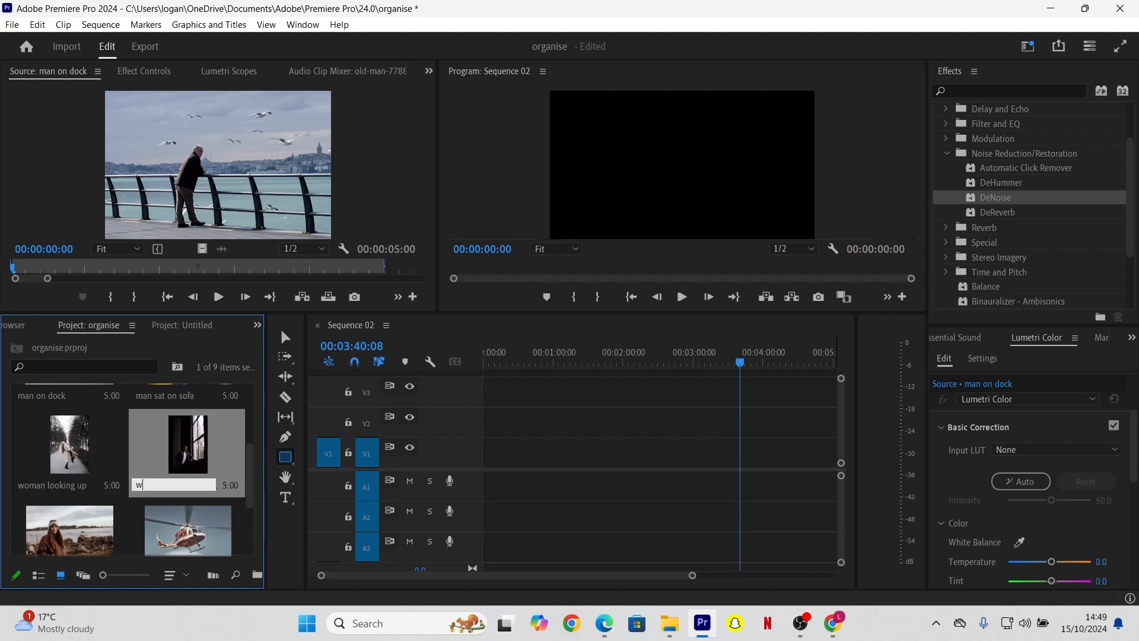
{"action": "type", "text": "man in big window"}
{"action": "key", "text": "Return"}
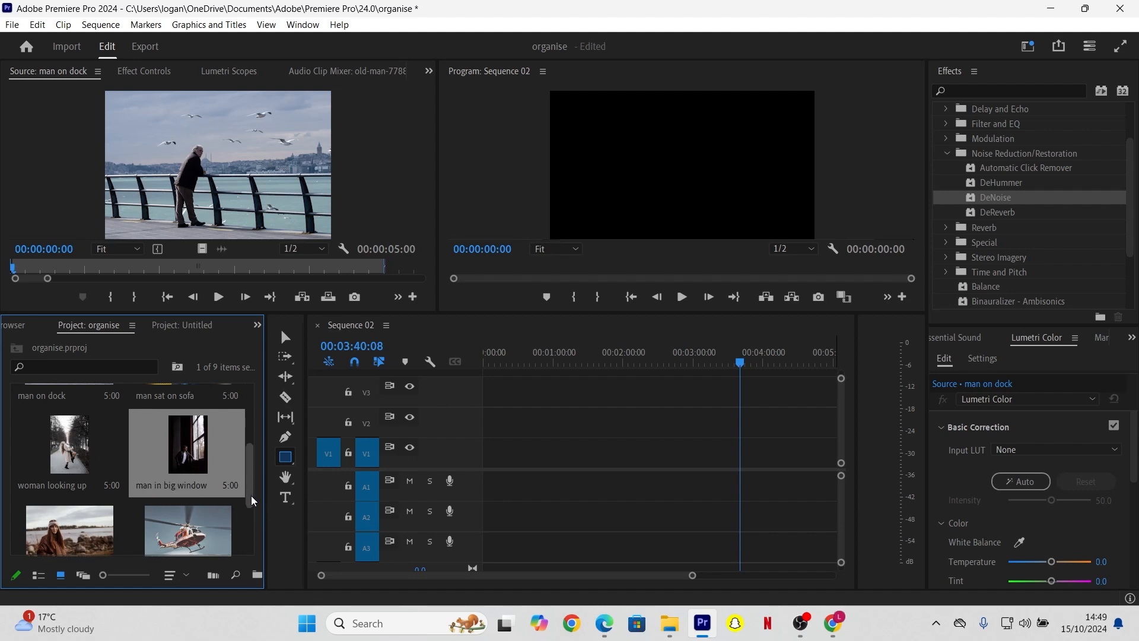
Step: Rename the sea clip to 'woman by sea' and the helicopter clip to 'helicopter'
{"action": "scroll", "coordinate": [251, 496], "scroll_direction": "down", "scroll_amount": 1}
{"action": "left_click", "coordinate": [53, 496]}
{"action": "left_click", "coordinate": [53, 497]}
{"action": "type", "text": "woman by sea"}
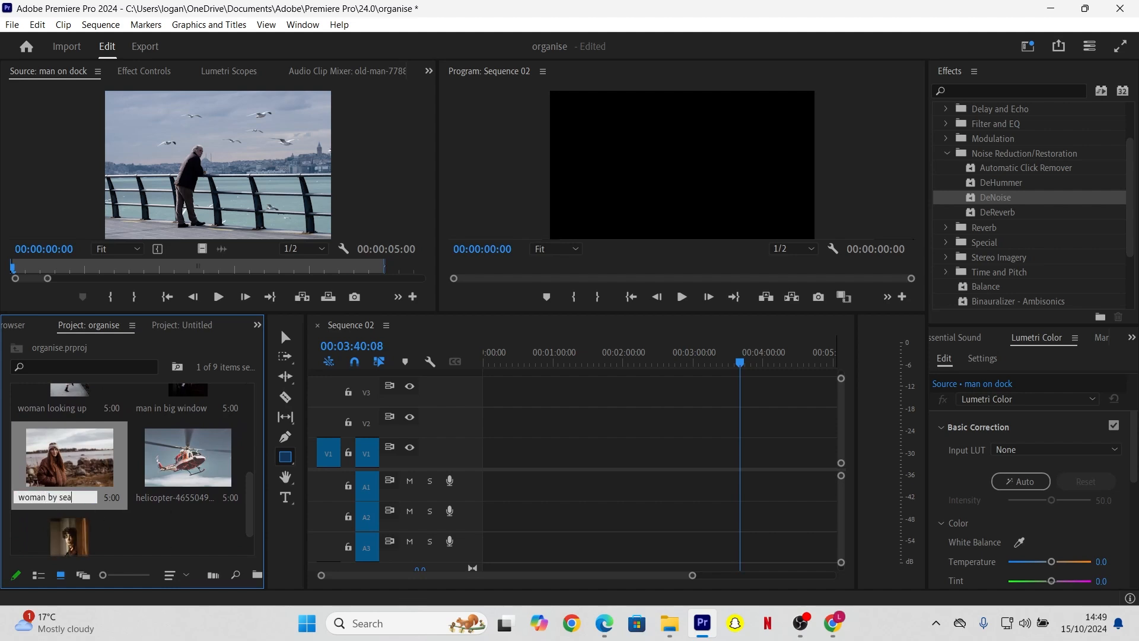
{"action": "left_click", "coordinate": [185, 495]}
{"action": "left_click", "coordinate": [185, 494]}
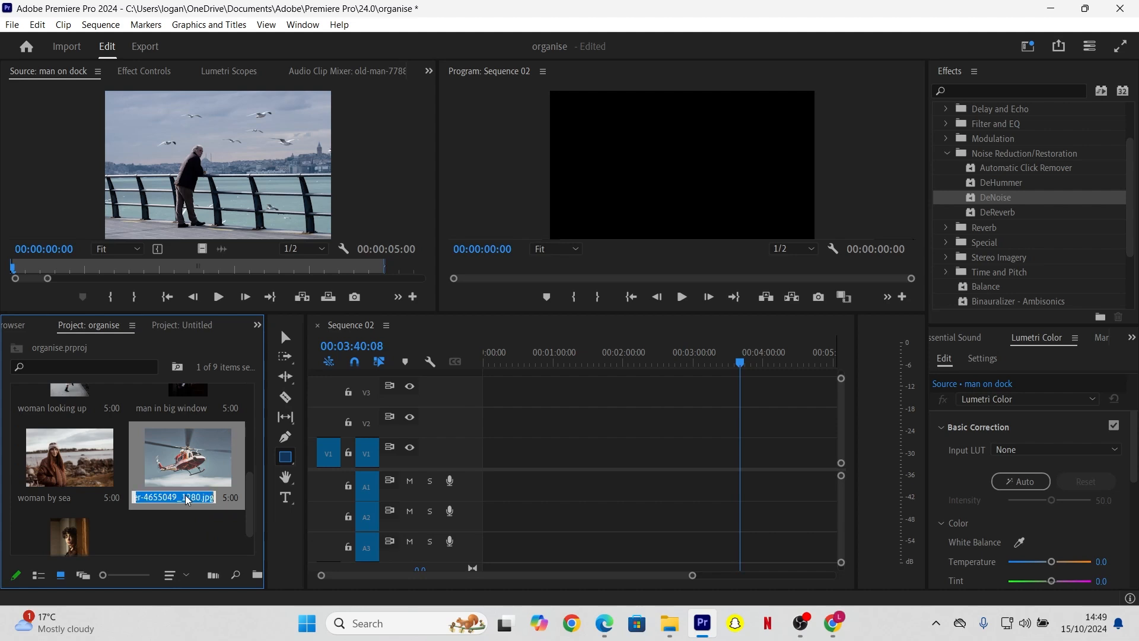
{"action": "type", "text": "heli"}
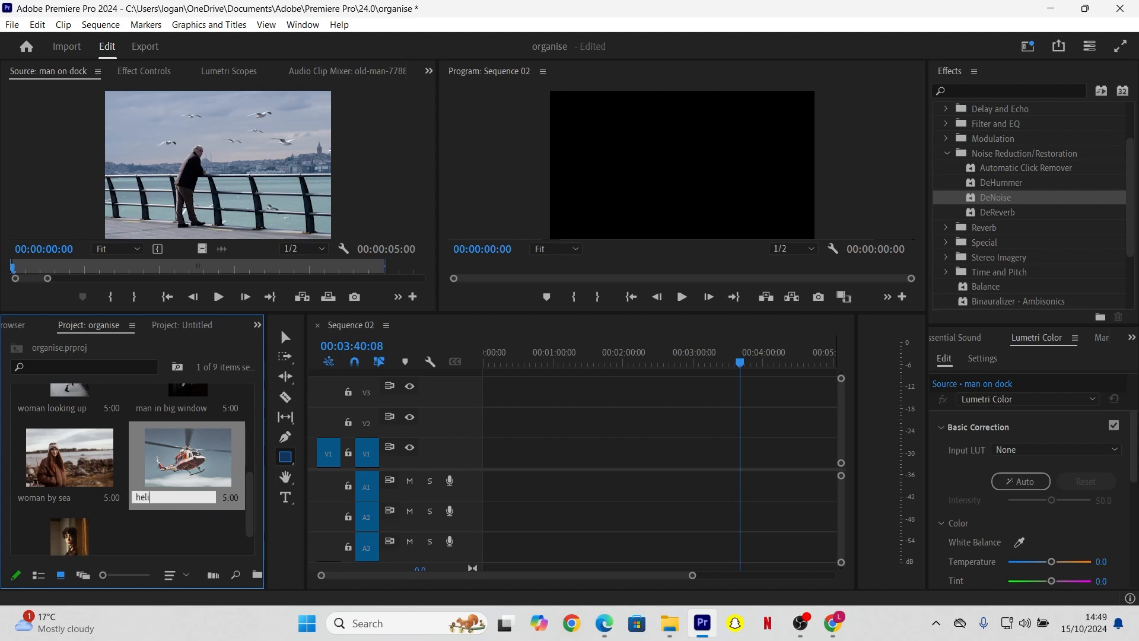
{"action": "type", "text": "copter"}
{"action": "key", "text": "Return"}
Step: Rename the last woman clip to 'woman in door' and switch back to list view
{"action": "scroll", "coordinate": [250, 509], "scroll_direction": "down", "scroll_amount": 1}
{"action": "left_click", "coordinate": [86, 542]}
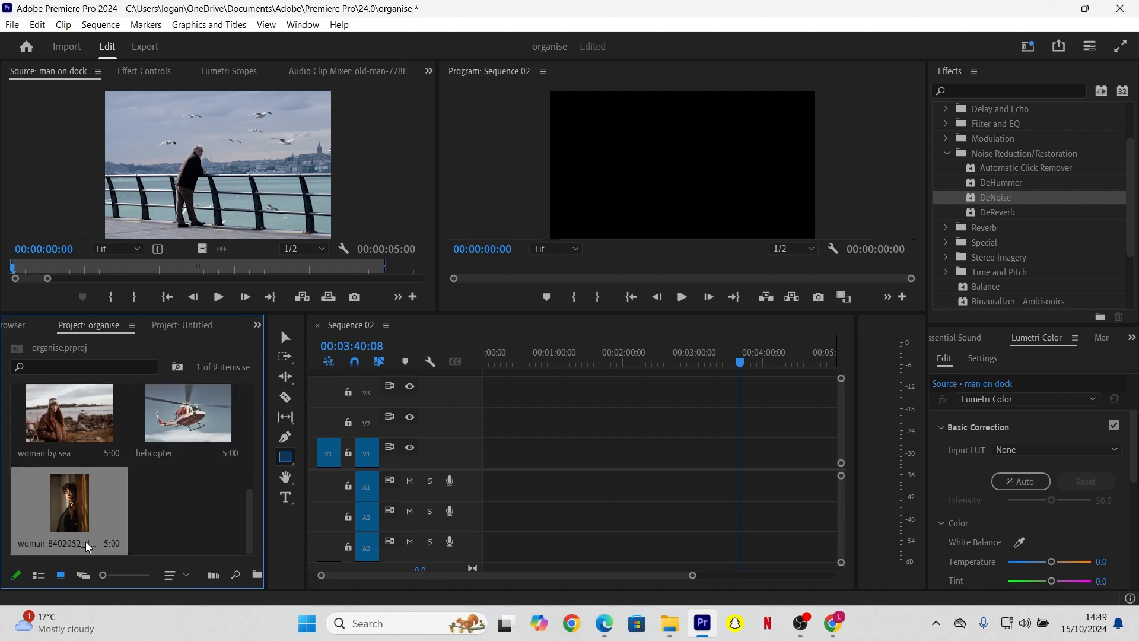
{"action": "left_click", "coordinate": [86, 542]}
{"action": "type", "text": "wo"}
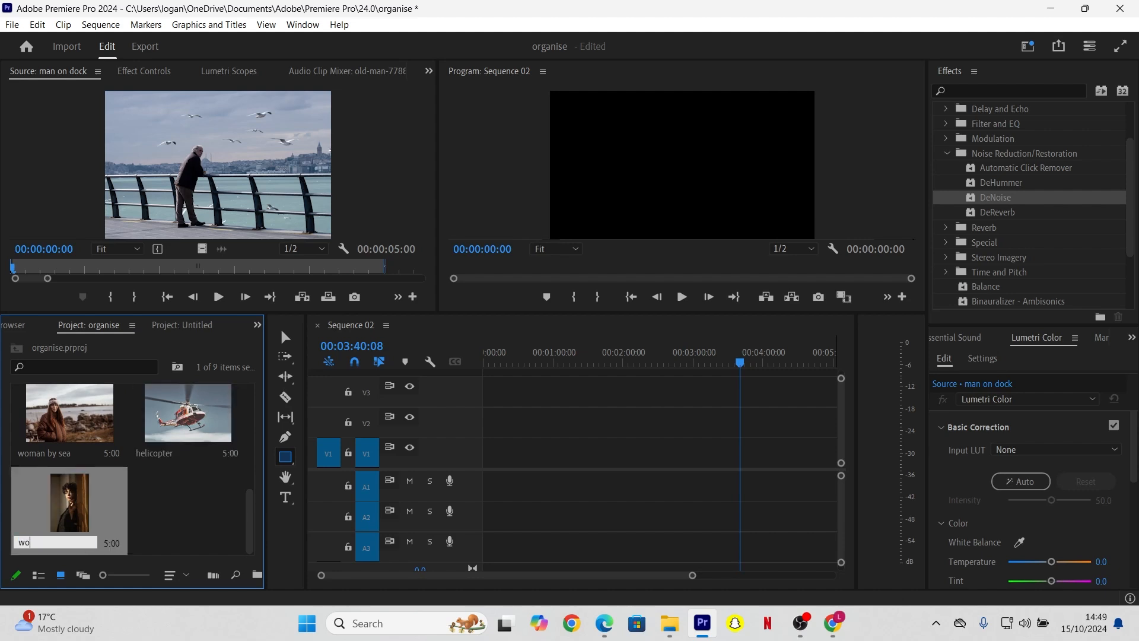
{"action": "type", "text": "man in door"}
{"action": "left_click", "coordinate": [166, 520]}
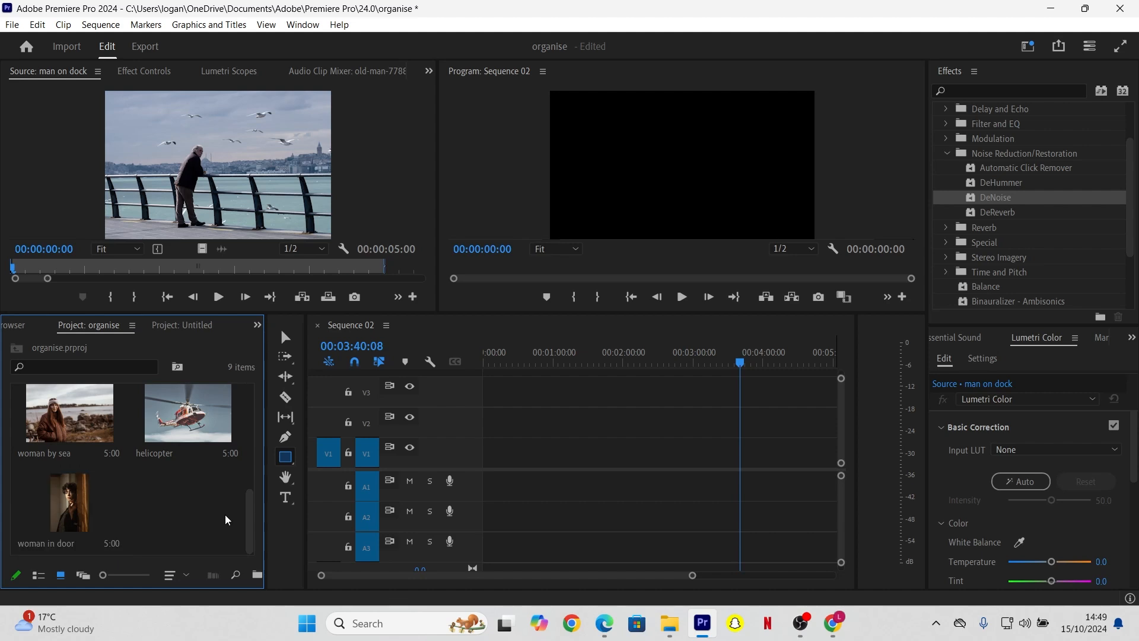
{"action": "left_click_drag", "start_coordinate": [247, 515], "coordinate": [246, 382]}
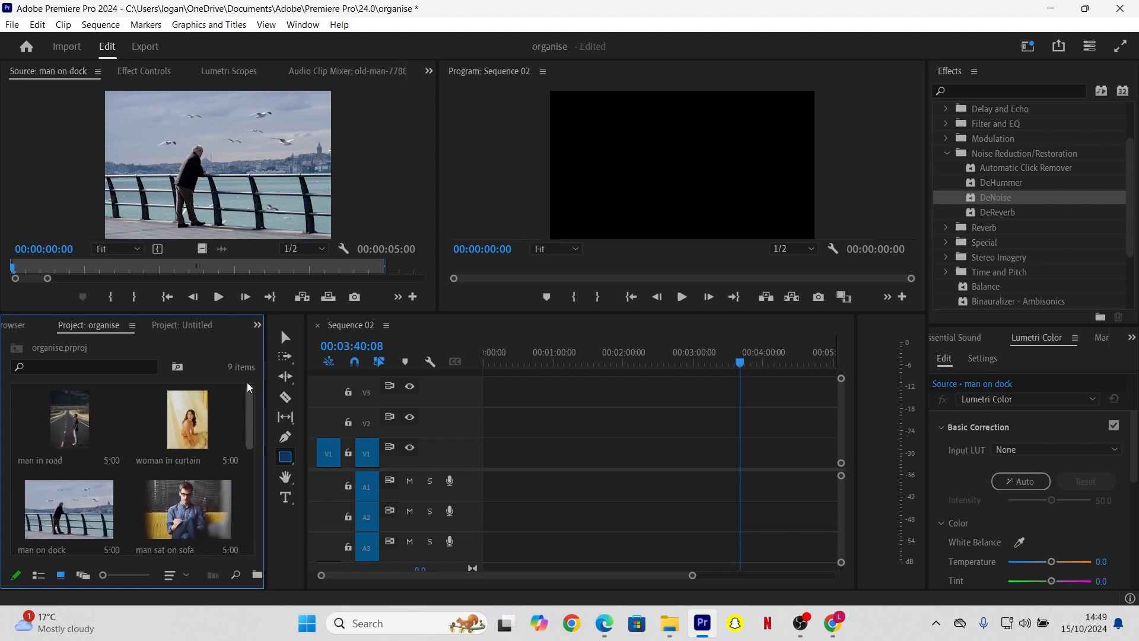
{"action": "left_click", "coordinate": [39, 576]}
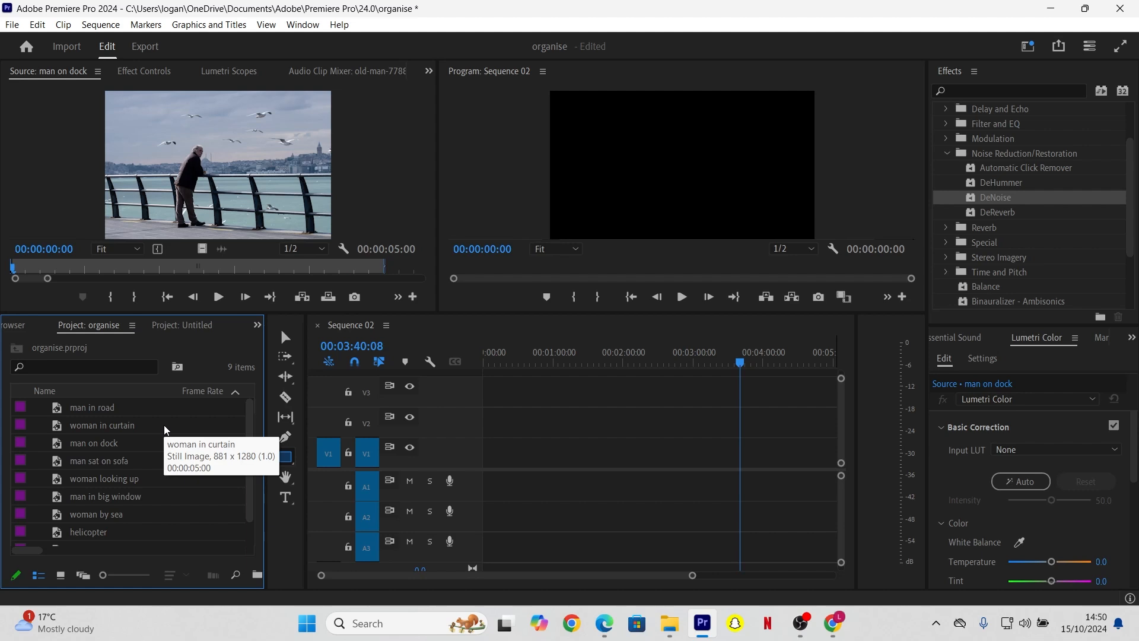
Step: Create a new bin named 'Men'
{"action": "left_click", "coordinate": [257, 574]}
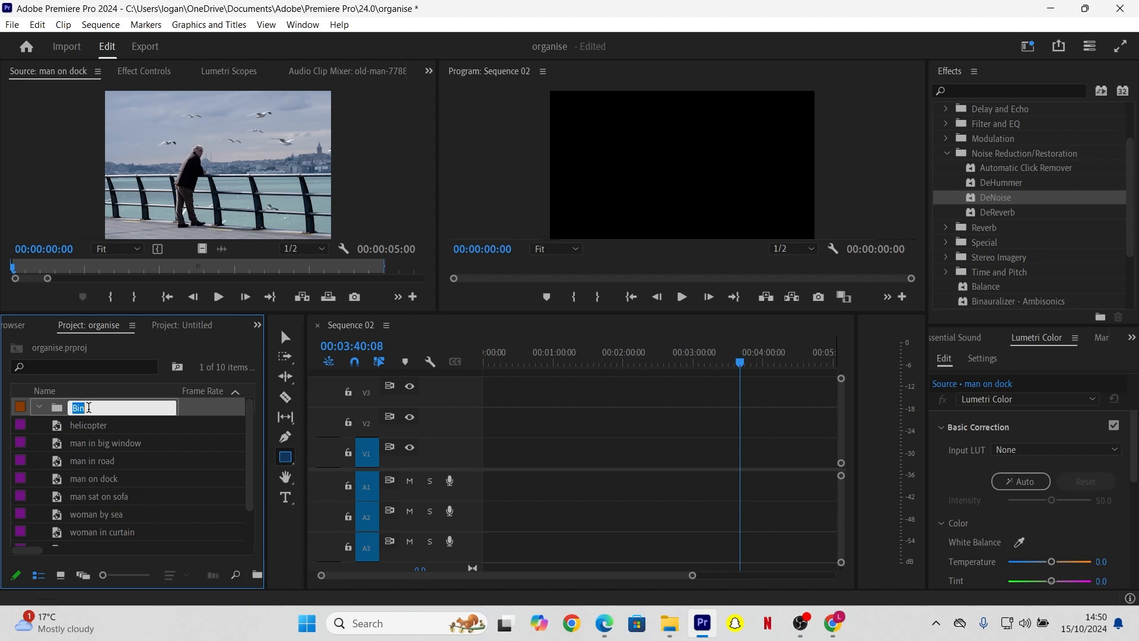
{"action": "type", "text": "Men"}
{"action": "left_click", "coordinate": [24, 441]}
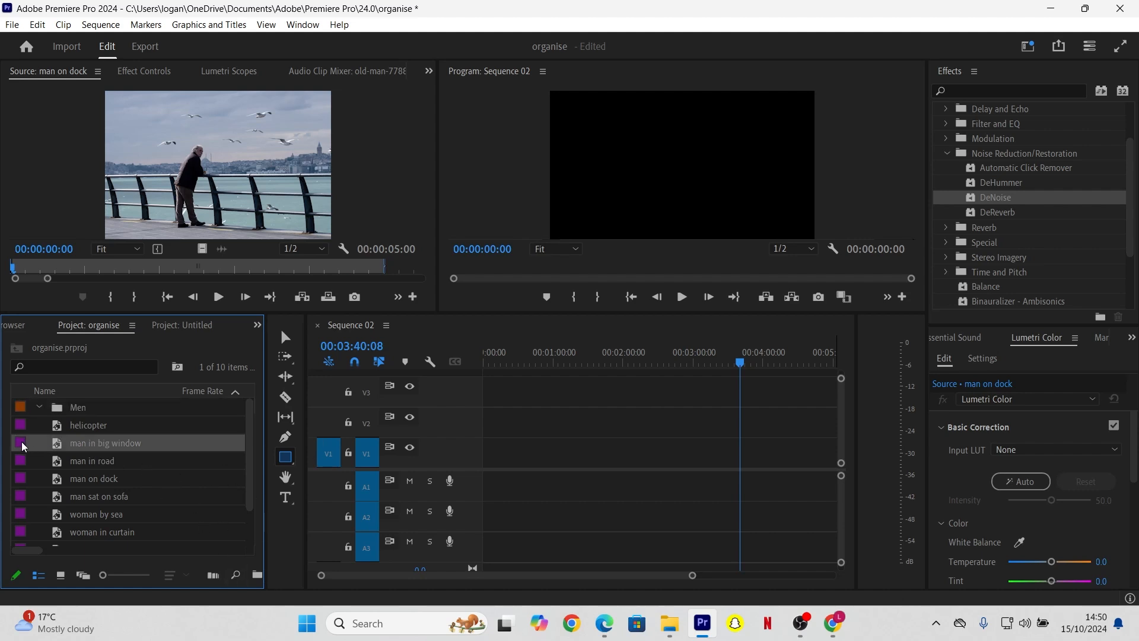
Step: Move man in big window, man in road and man on dock into the Men bin
{"action": "left_click_drag", "start_coordinate": [43, 406], "coordinate": [45, 405]}
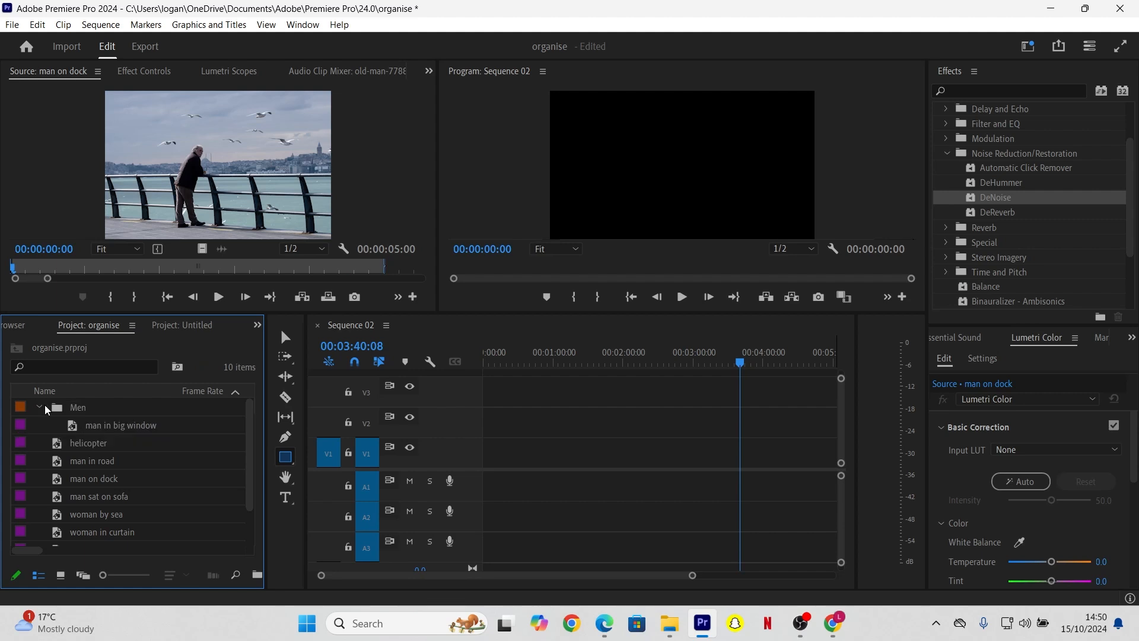
{"action": "left_click_drag", "start_coordinate": [22, 458], "coordinate": [58, 408]}
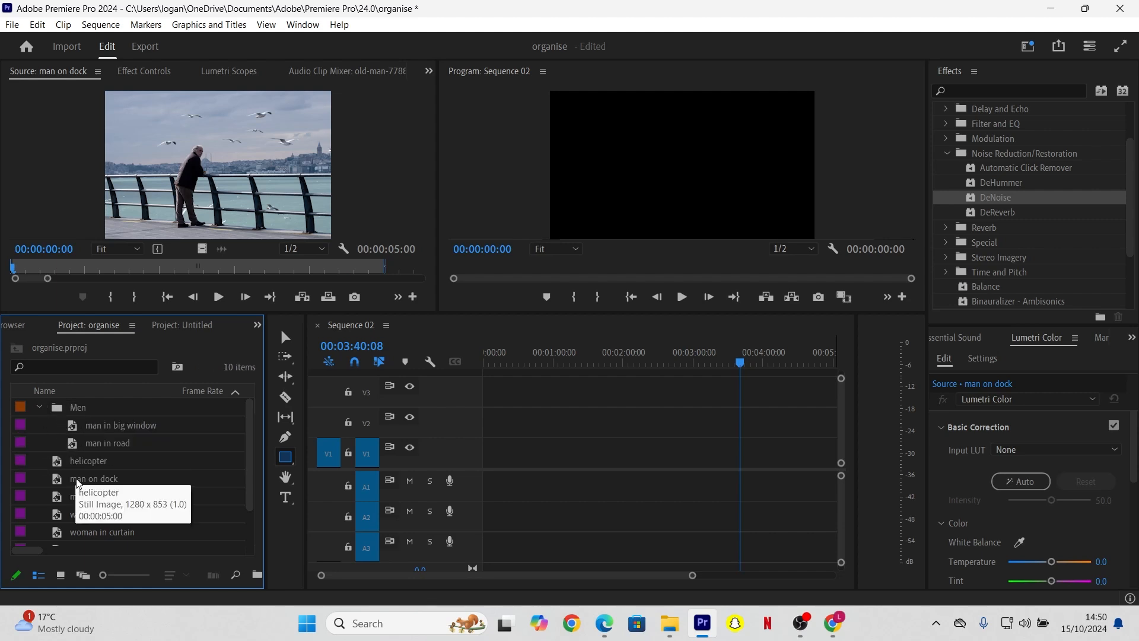
{"action": "left_click_drag", "start_coordinate": [17, 479], "coordinate": [68, 414]}
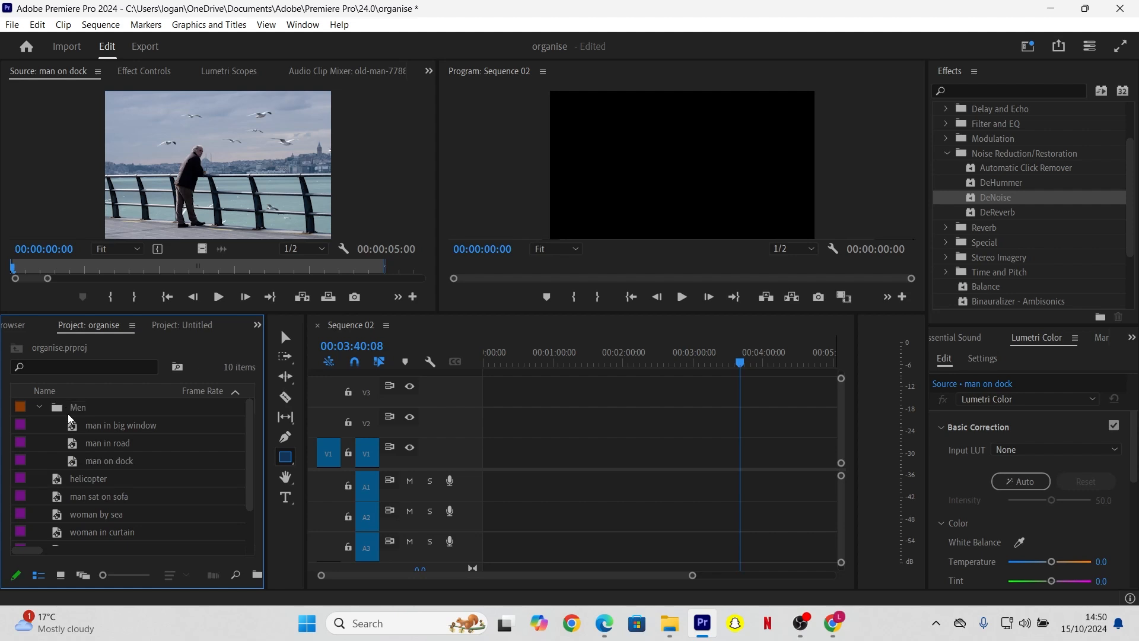
Step: Move man sat on sofa into Men and create a new bin named 'Women'
{"action": "left_click_drag", "start_coordinate": [20, 495], "coordinate": [69, 409]}
{"action": "mouse_move", "coordinate": [250, 434]}
{"action": "left_mouse_down"}
{"action": "mouse_move", "coordinate": [248, 466]}
{"action": "mouse_move", "coordinate": [241, 443]}
{"action": "left_mouse_up"}
{"action": "left_click", "coordinate": [257, 575]}
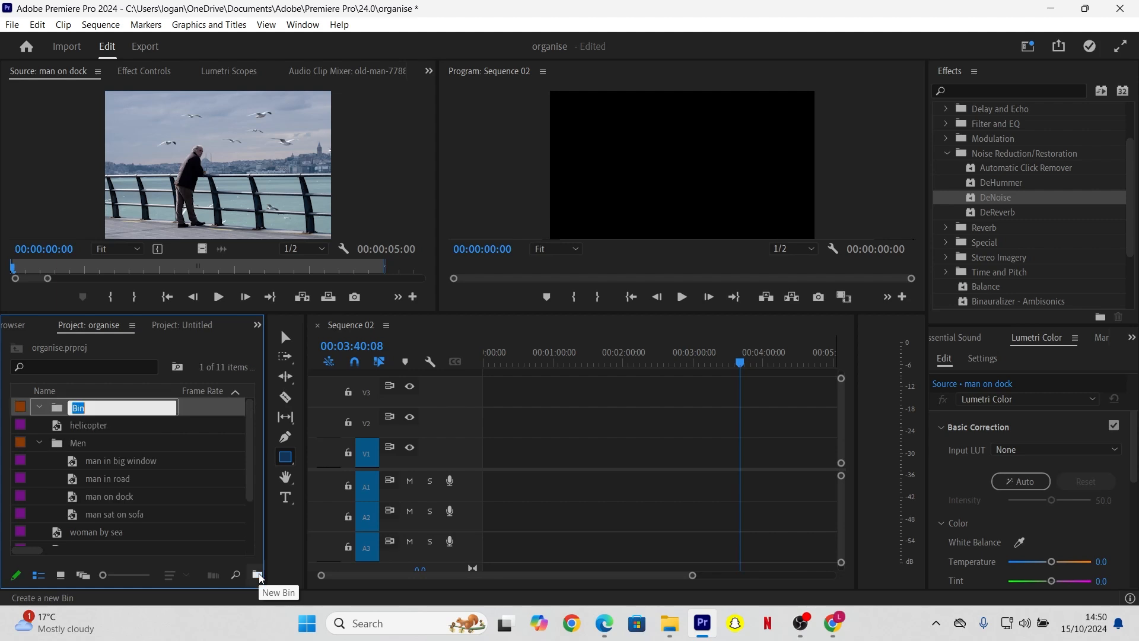
{"action": "type", "text": "Women"}
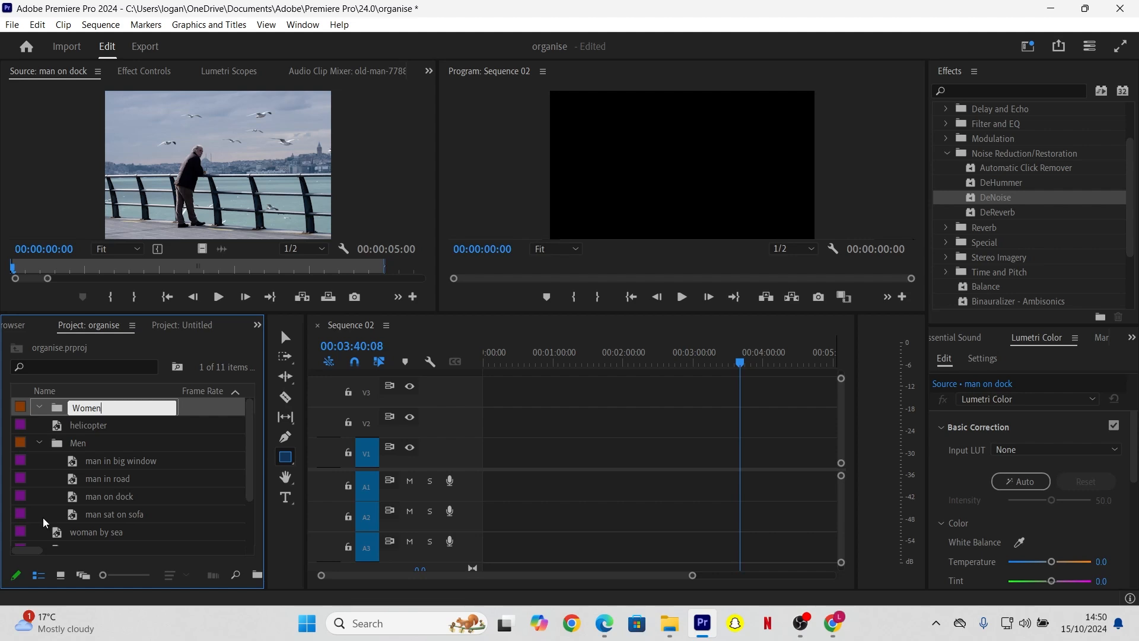
Step: Move the four woman clips, including woman by sea, in curtain and looking up, into Women
{"action": "left_click_drag", "start_coordinate": [22, 526], "coordinate": [34, 408]}
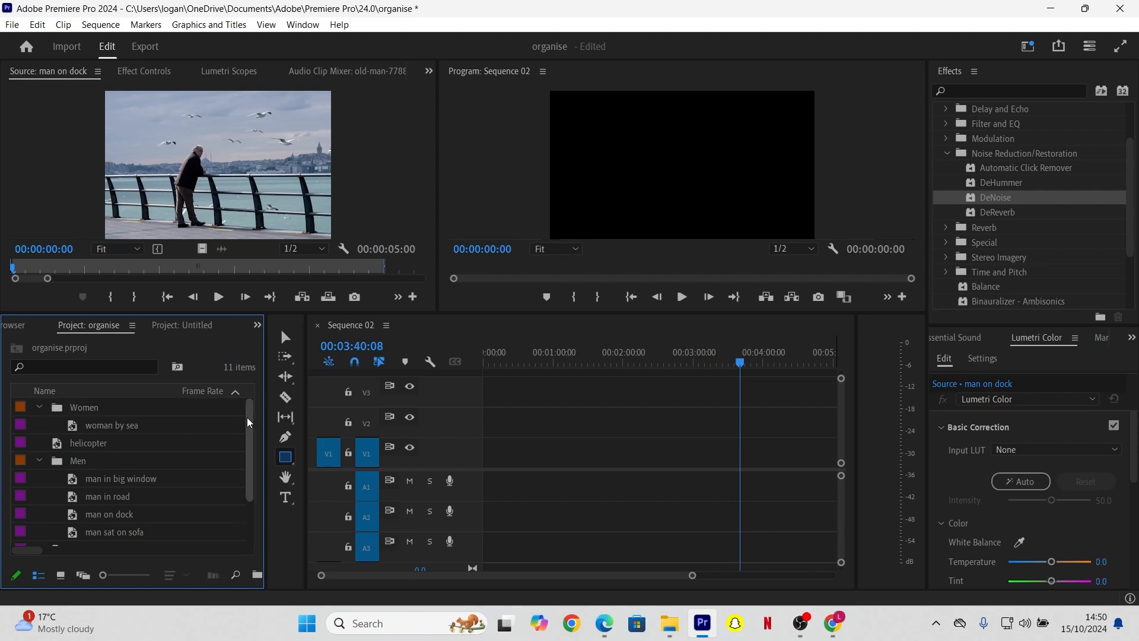
{"action": "left_click_drag", "start_coordinate": [247, 417], "coordinate": [247, 433]}
{"action": "left_click_drag", "start_coordinate": [23, 532], "coordinate": [102, 405]}
{"action": "left_click_drag", "start_coordinate": [35, 407], "coordinate": [35, 407]}
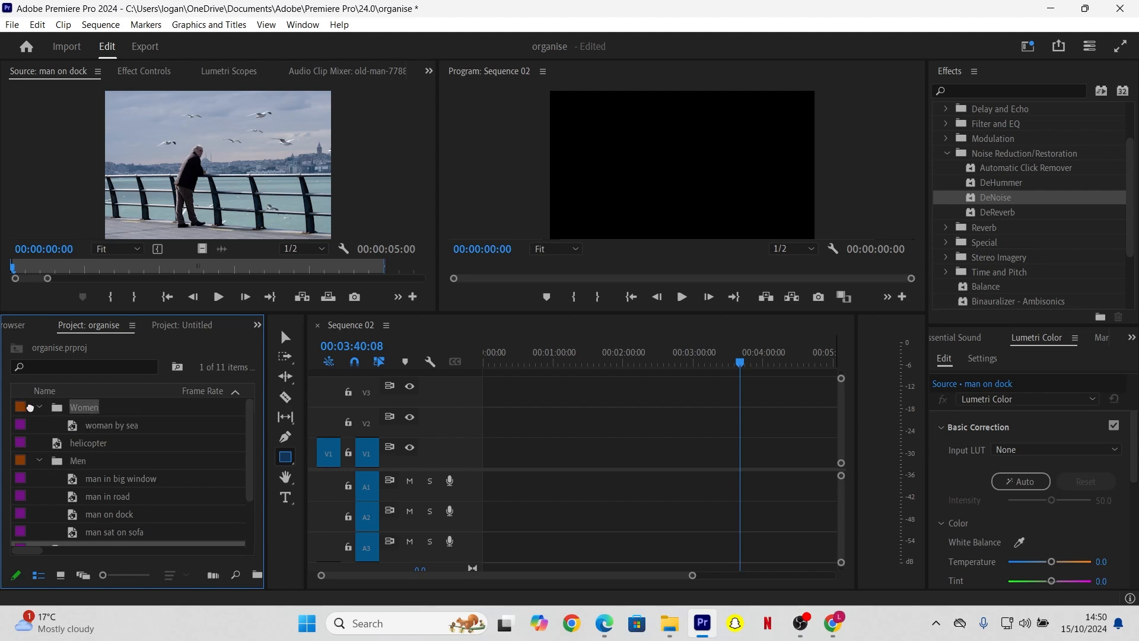
{"action": "left_click_drag", "start_coordinate": [248, 458], "coordinate": [245, 491]}
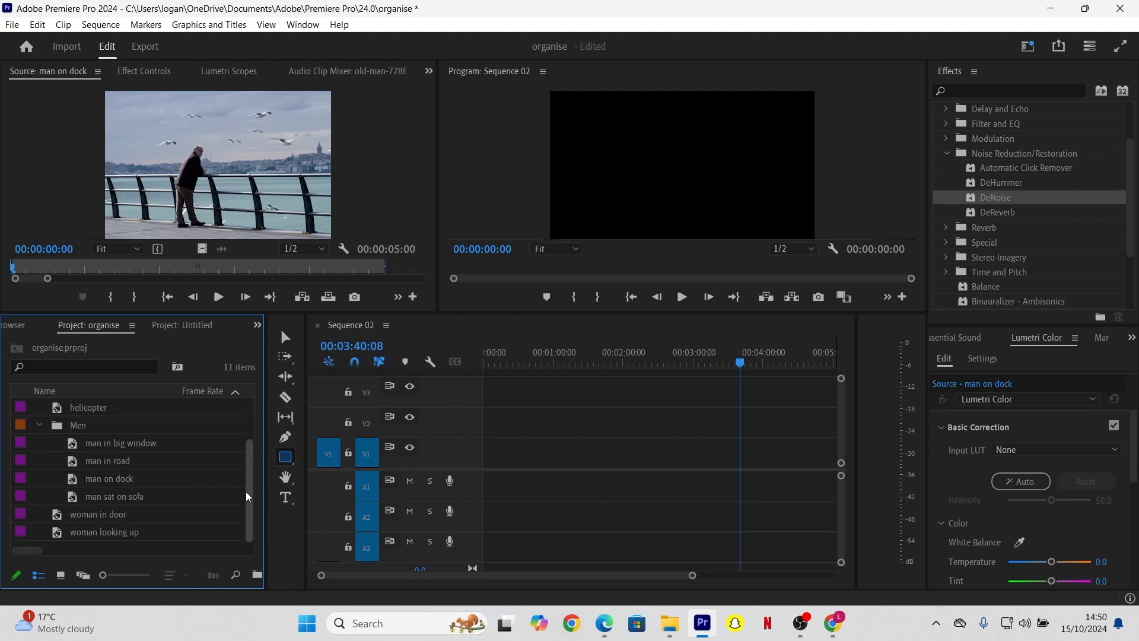
{"action": "left_click_drag", "start_coordinate": [16, 510], "coordinate": [28, 407]}
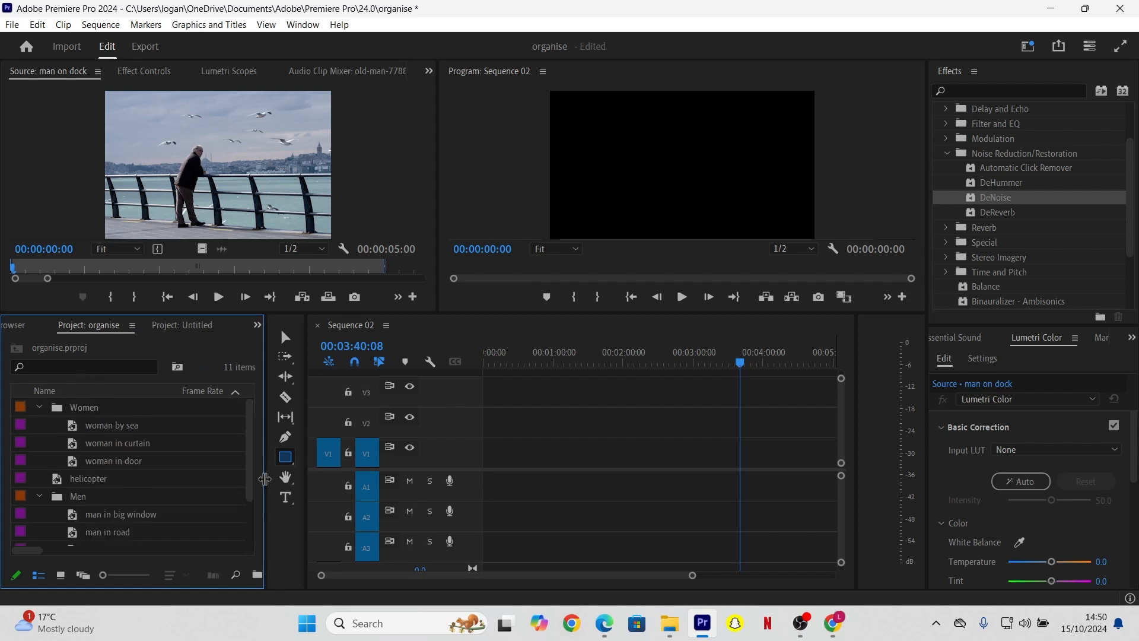
{"action": "left_click_drag", "start_coordinate": [250, 472], "coordinate": [251, 531]}
{"action": "left_click_drag", "start_coordinate": [17, 531], "coordinate": [52, 403]}
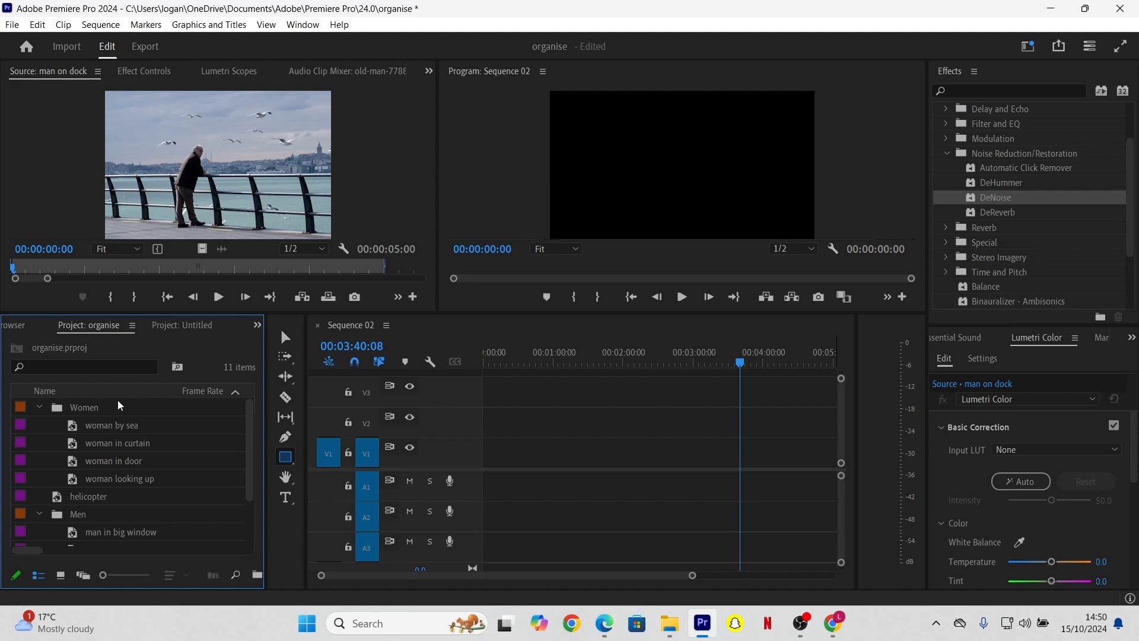
{"action": "left_click_drag", "start_coordinate": [248, 464], "coordinate": [247, 485]}
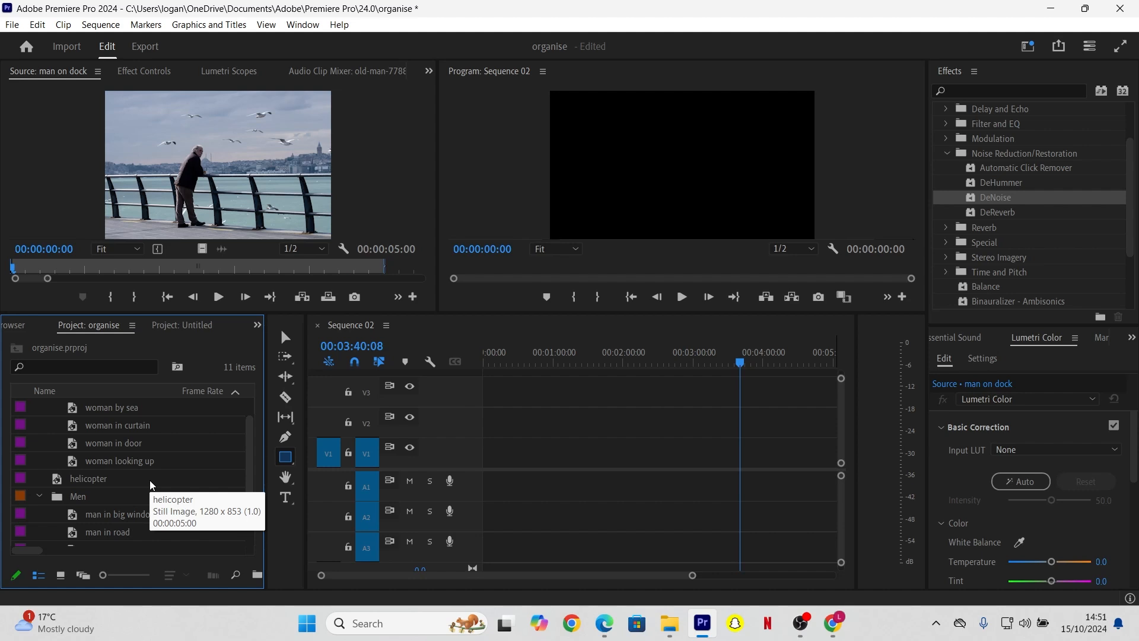
Step: Create a 'Women outdoors' bin and nest it inside the Women bin
{"action": "scroll", "coordinate": [252, 451], "scroll_direction": "up", "scroll_amount": 1}
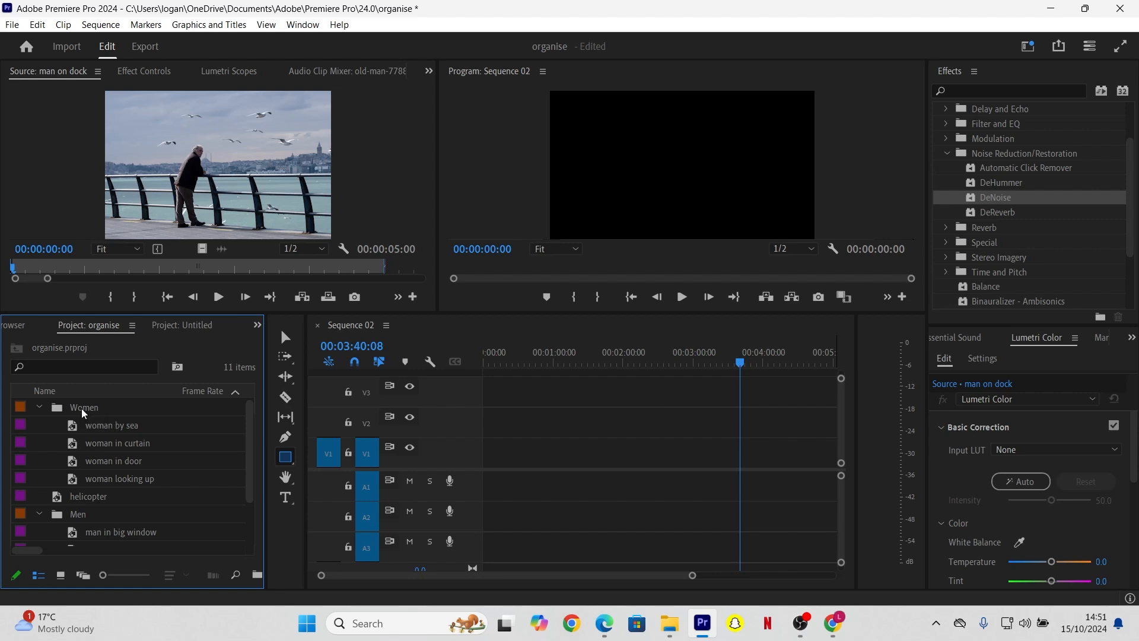
{"action": "left_click", "coordinate": [258, 574]}
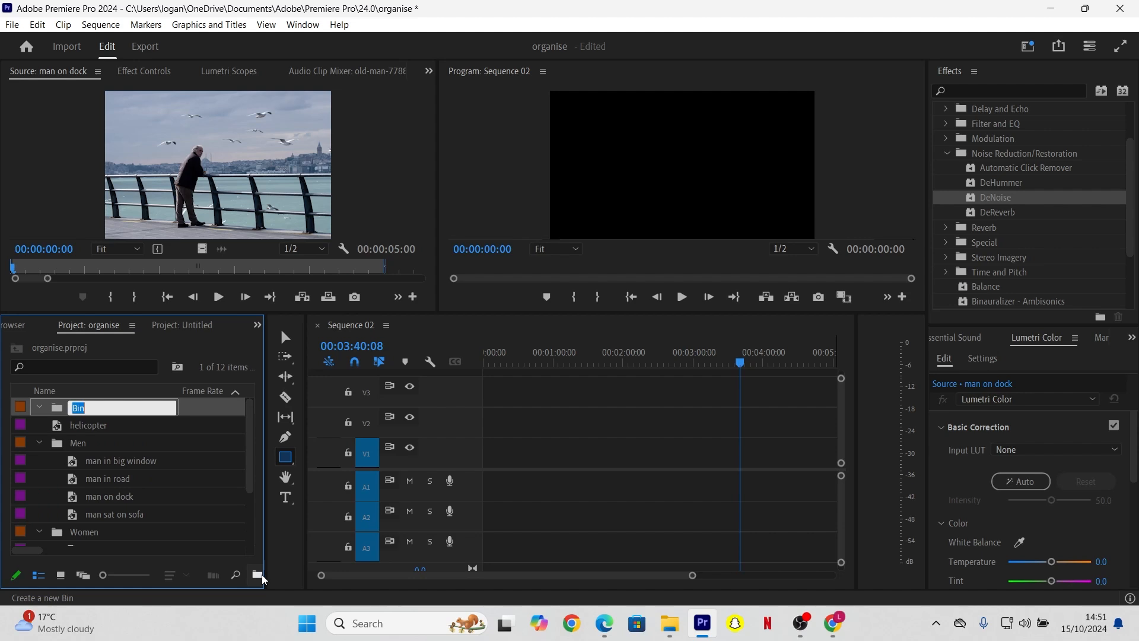
{"action": "type", "text": "Women outdoors"}
{"action": "left_click_drag", "start_coordinate": [17, 408], "coordinate": [47, 533]}
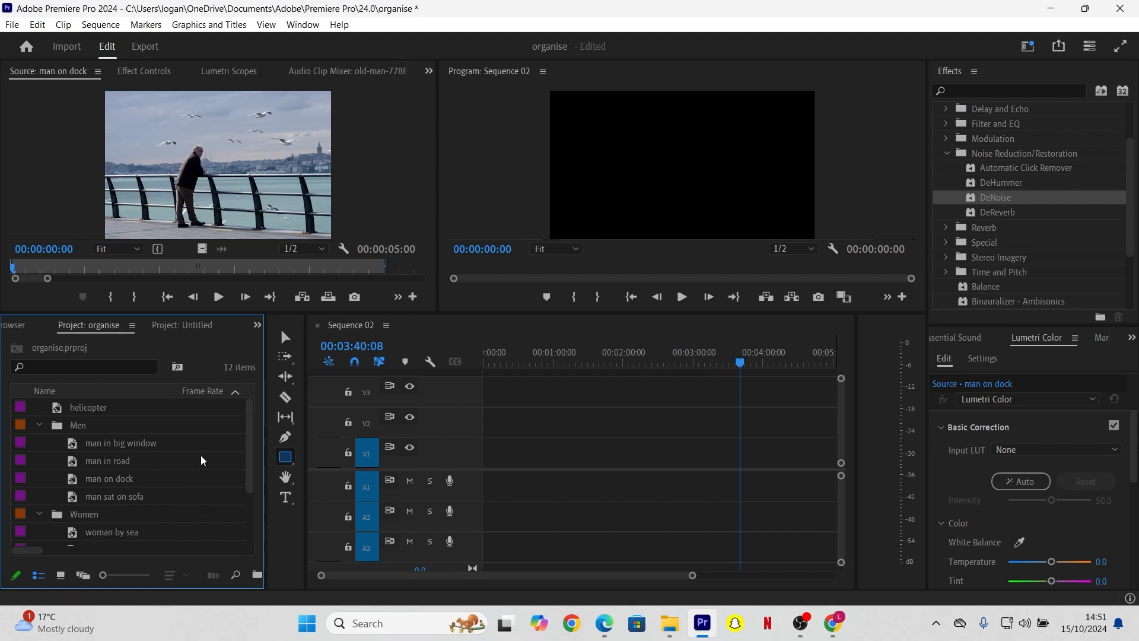
Step: Move woman looking up back to the top level and woman by sea into Women outdoors
{"action": "left_click_drag", "start_coordinate": [253, 449], "coordinate": [245, 496]}
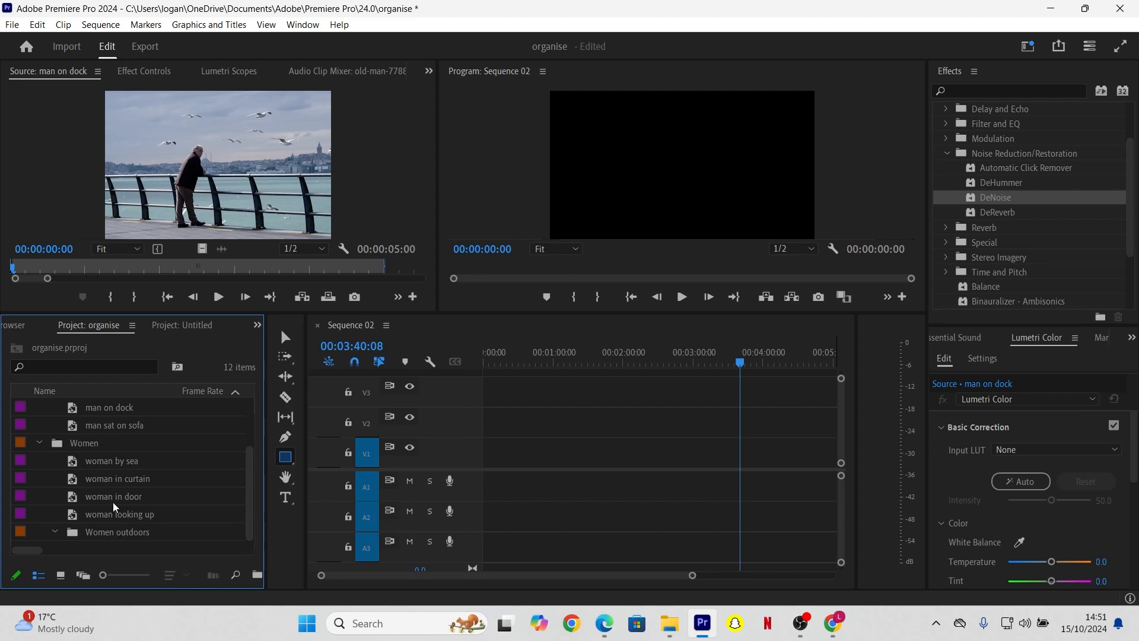
{"action": "mouse_move", "coordinate": [45, 518]}
{"action": "left_mouse_down"}
{"action": "mouse_move", "coordinate": [19, 514]}
{"action": "mouse_move", "coordinate": [29, 531]}
{"action": "left_mouse_up"}
{"action": "left_click_drag", "start_coordinate": [33, 478], "coordinate": [64, 537]}
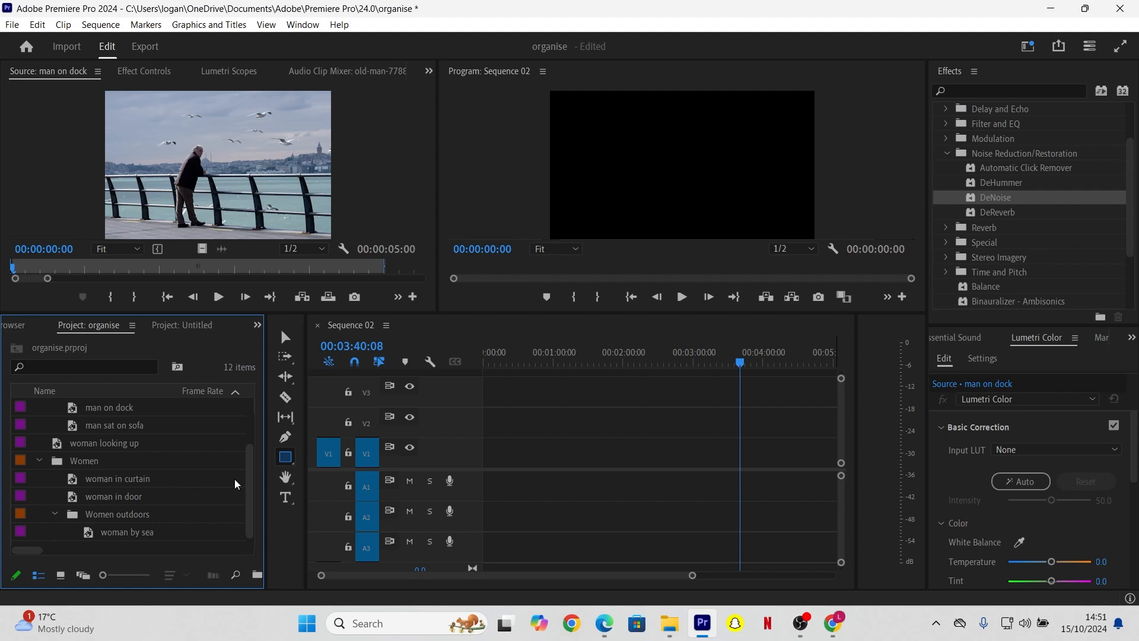
{"action": "left_click_drag", "start_coordinate": [251, 486], "coordinate": [240, 439]}
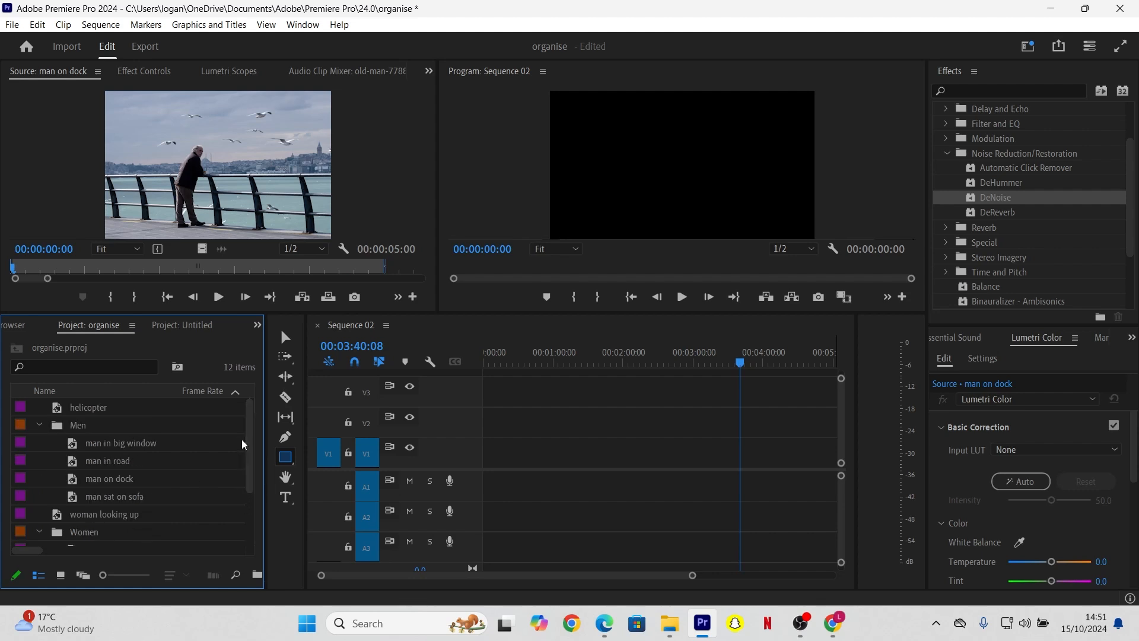
Step: Create a 'women indoors' bin and nest it inside the Women bin
{"action": "left_click", "coordinate": [257, 575]}
{"action": "type", "text": "women "}
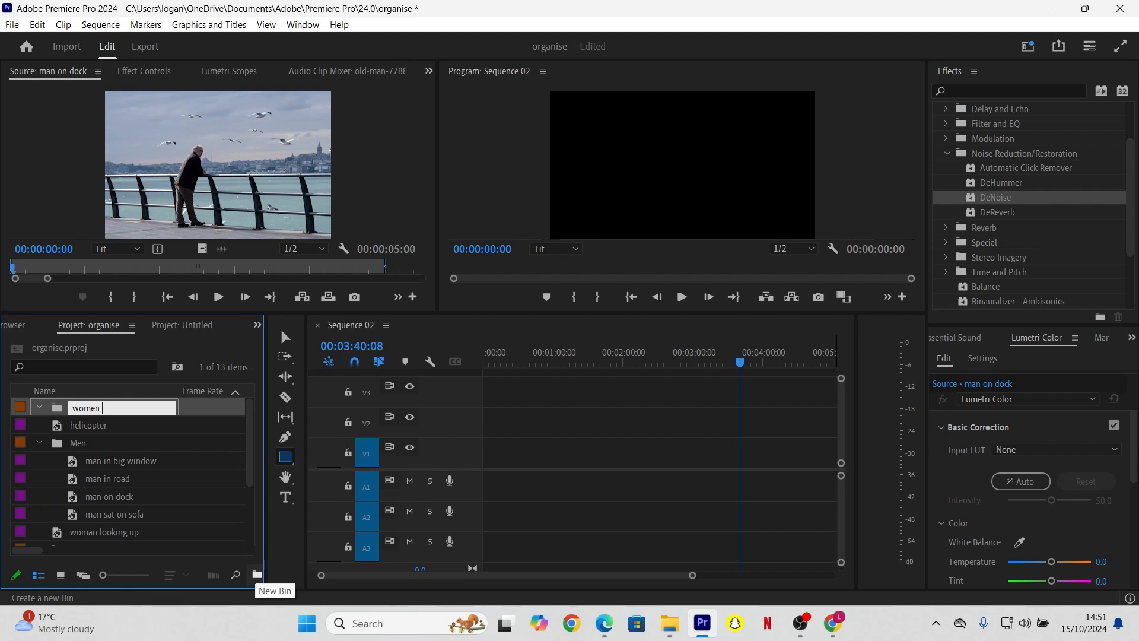
{"action": "type", "text": "indoors"}
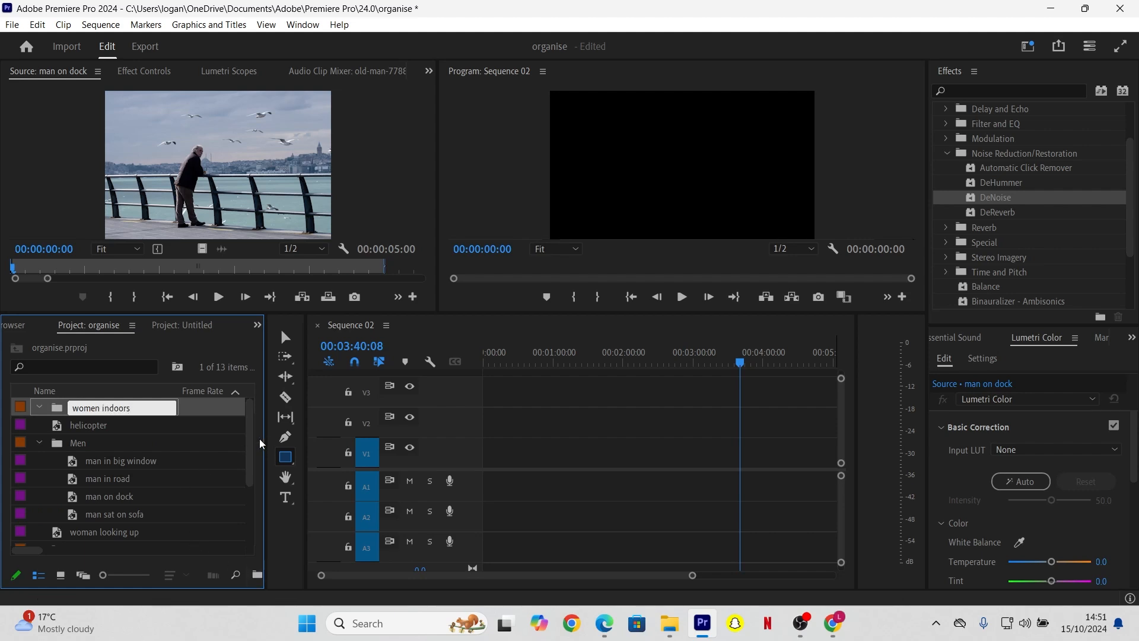
{"action": "left_click_drag", "start_coordinate": [24, 404], "coordinate": [69, 461]}
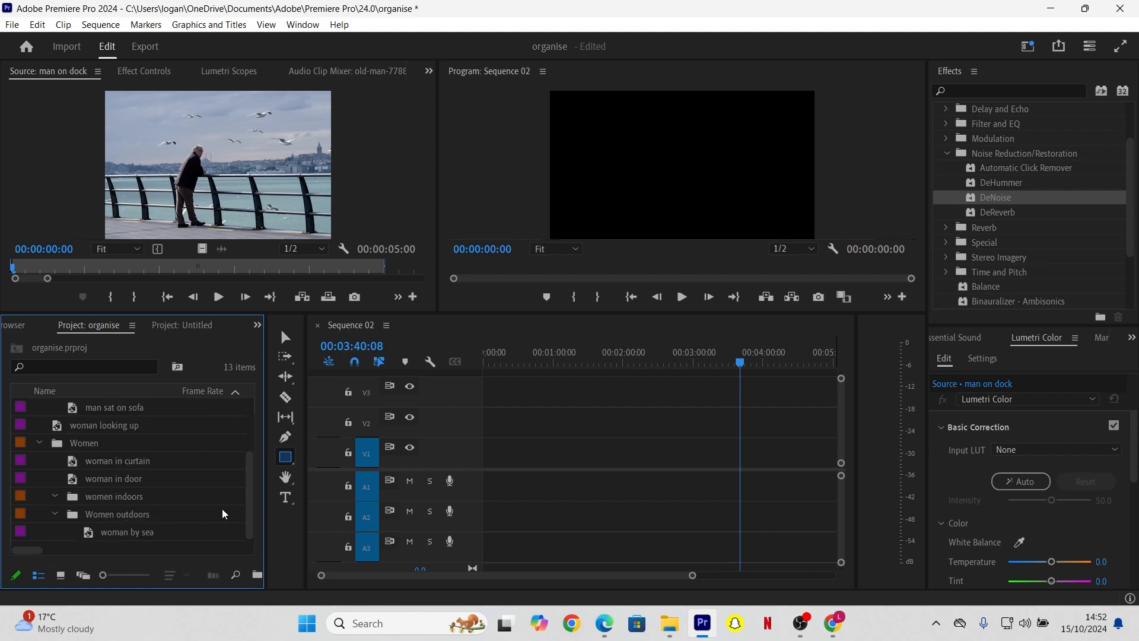
Step: Move woman in door and woman in curtain into the women indoors bin
{"action": "left_click", "coordinate": [23, 474]}
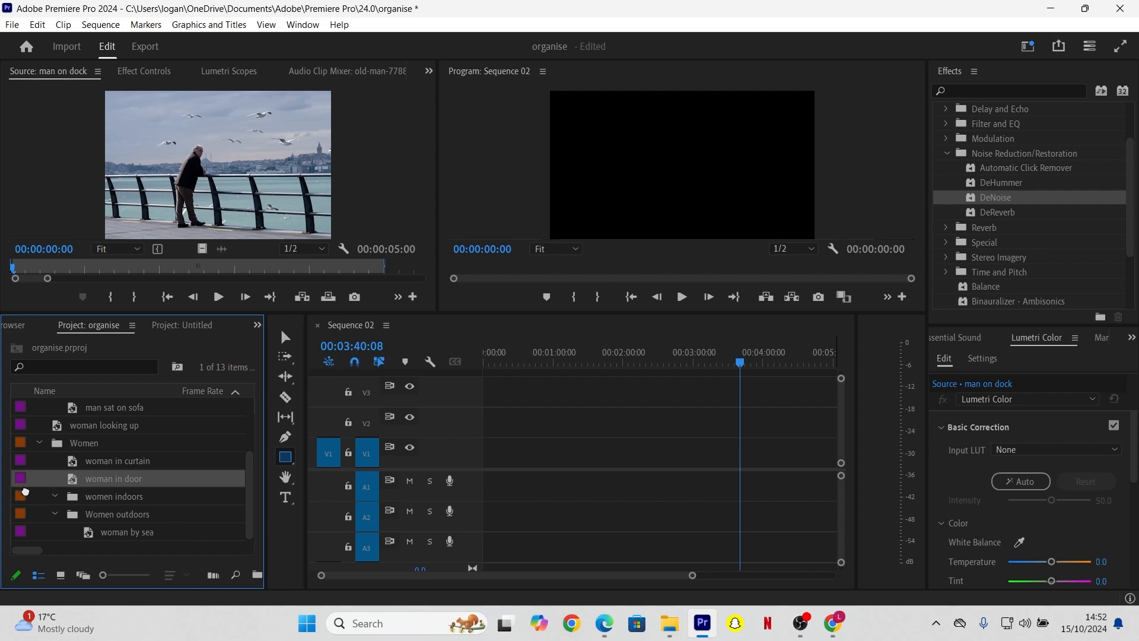
{"action": "left_click_drag", "start_coordinate": [31, 500], "coordinate": [38, 503]}
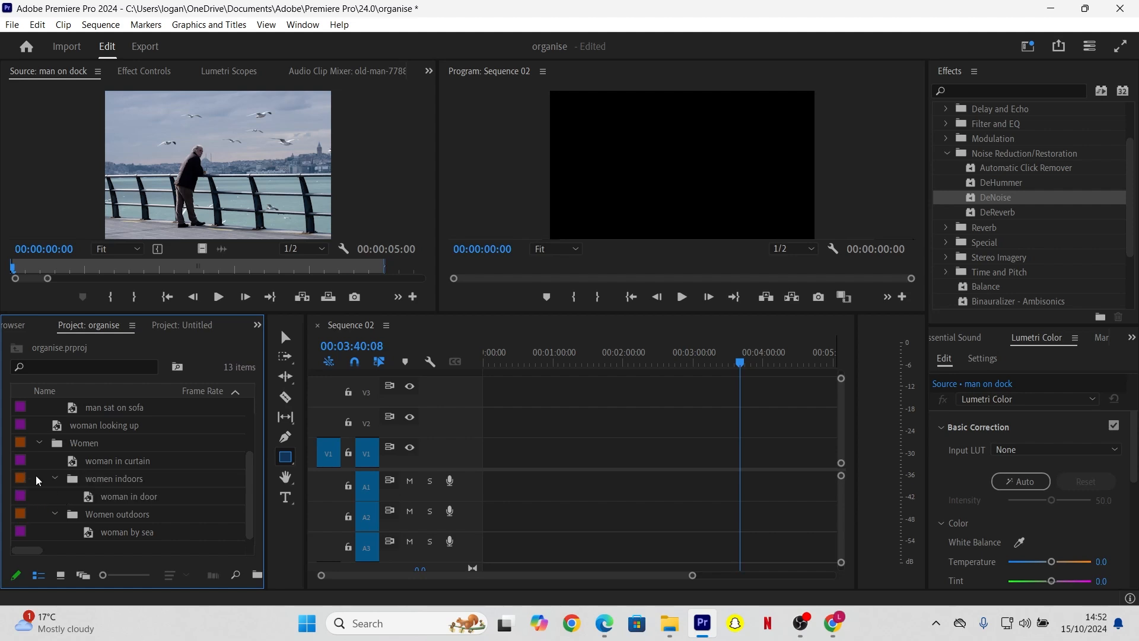
{"action": "left_click_drag", "start_coordinate": [20, 460], "coordinate": [96, 482]}
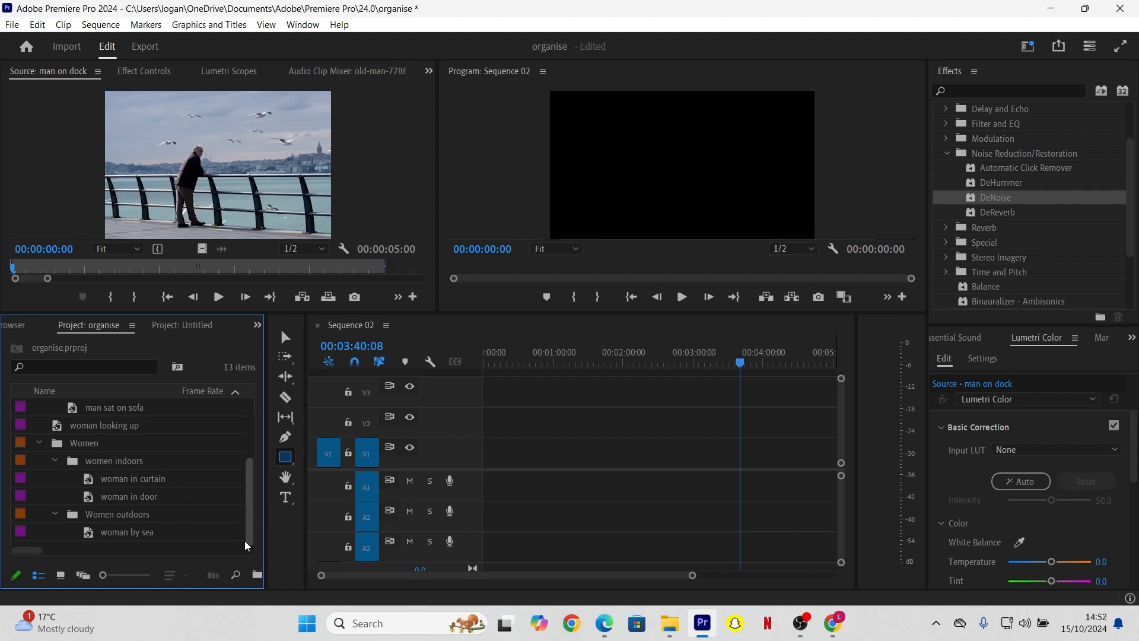
Step: Switch to icon view and move woman looking up into the Women bin
{"action": "left_click", "coordinate": [61, 575]}
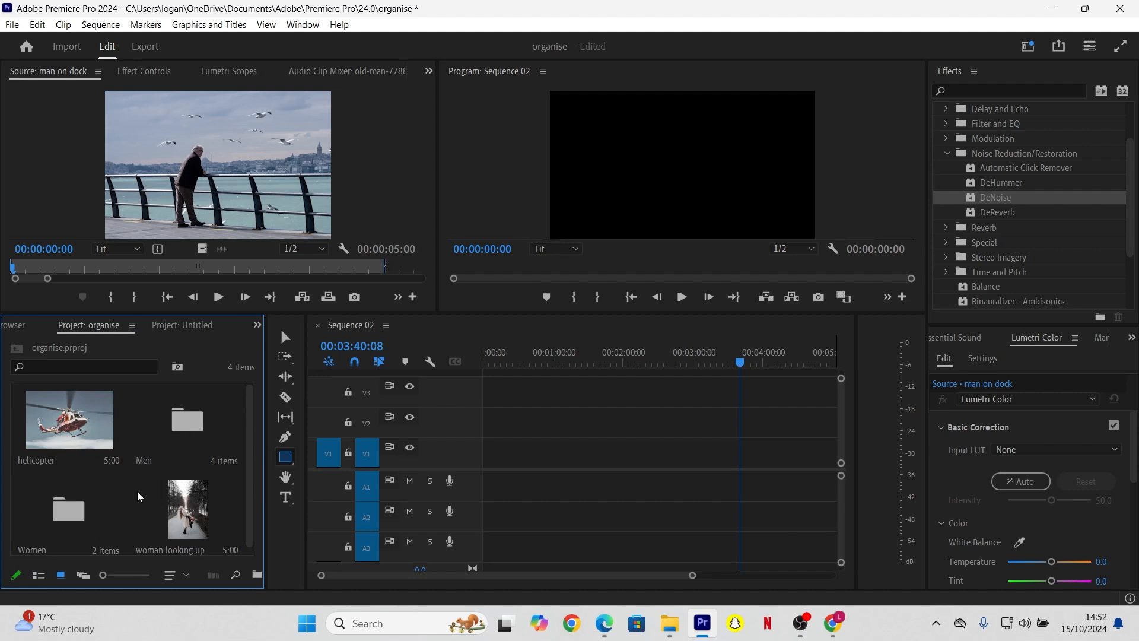
{"action": "left_click_drag", "start_coordinate": [251, 470], "coordinate": [251, 480]}
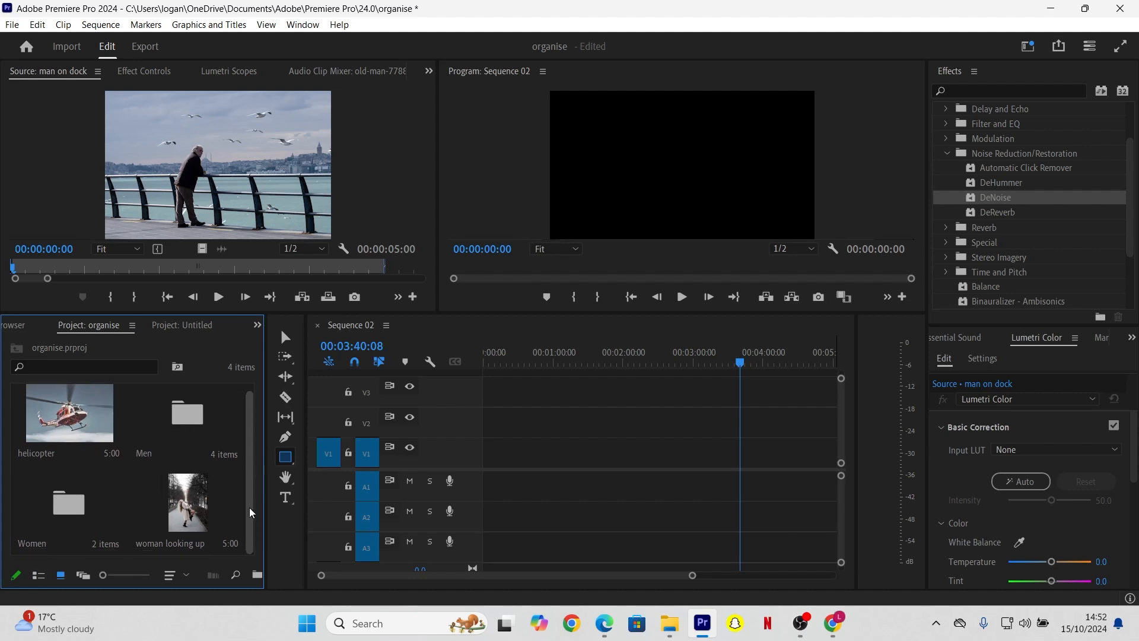
{"action": "left_click", "coordinate": [190, 507]}
{"action": "left_click_drag", "start_coordinate": [137, 506], "coordinate": [101, 462]}
Step: Open the Women bin and its women indoors sub-bin to check the clips inside
{"action": "double_click", "coordinate": [83, 508]}
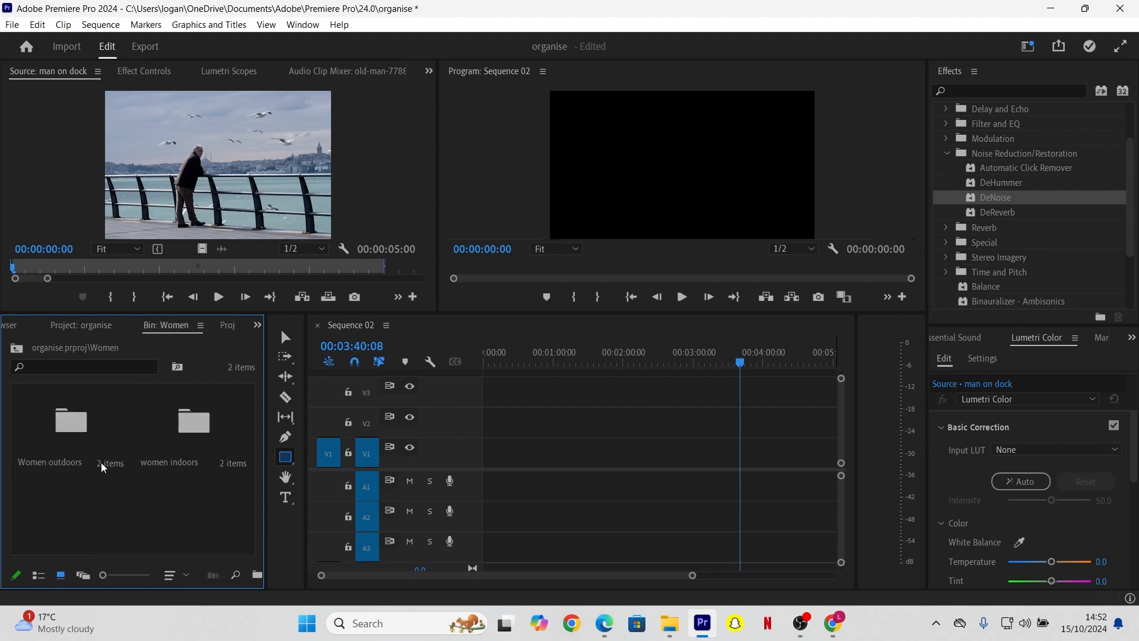
{"action": "left_click", "coordinate": [89, 324]}
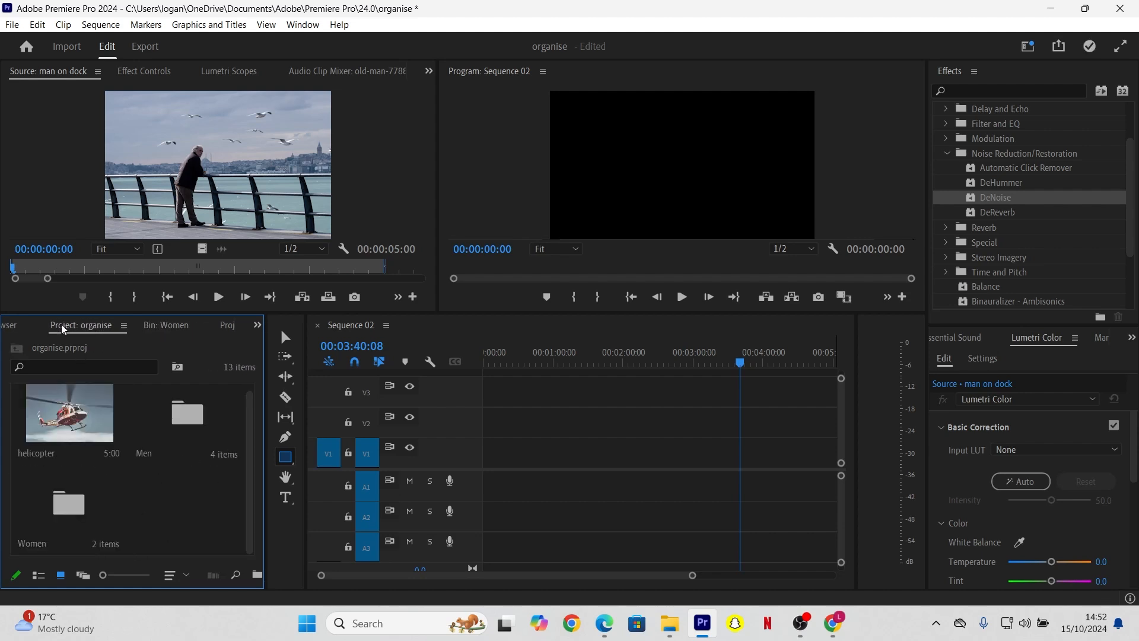
{"action": "left_click", "coordinate": [36, 325]}
{"action": "left_click", "coordinate": [121, 324]}
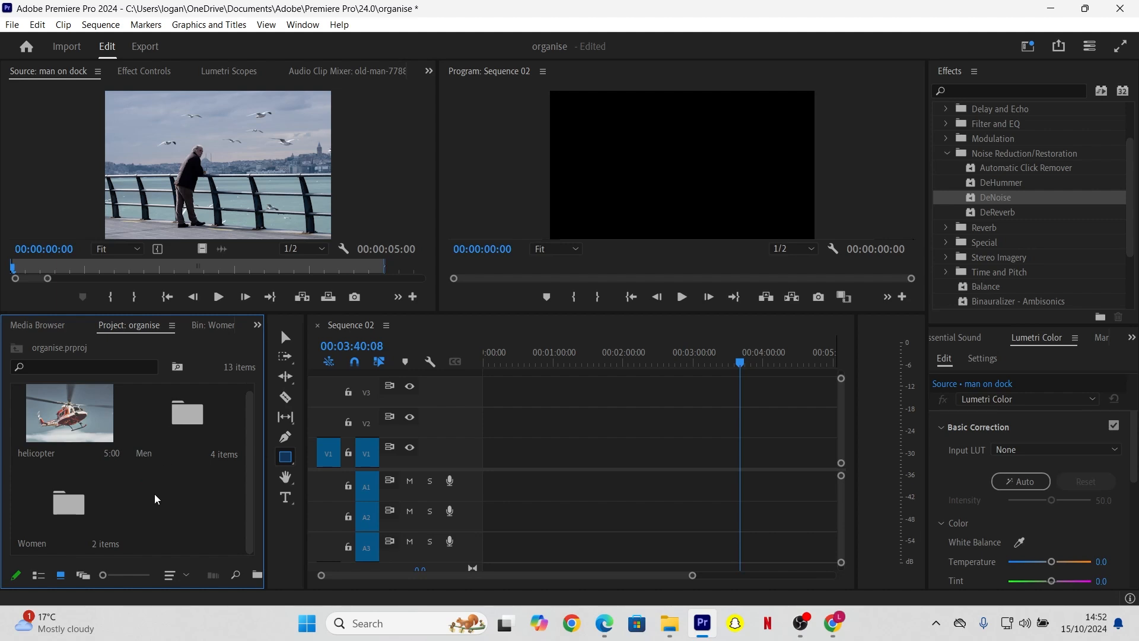
{"action": "double_click", "coordinate": [85, 501]}
{"action": "double_click", "coordinate": [176, 439]}
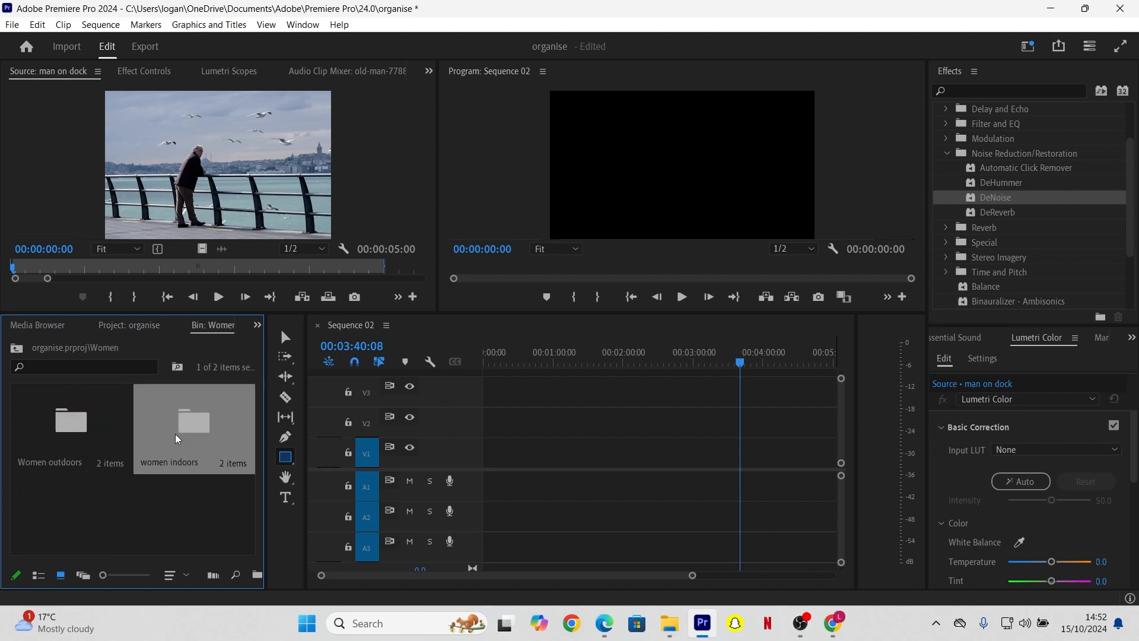